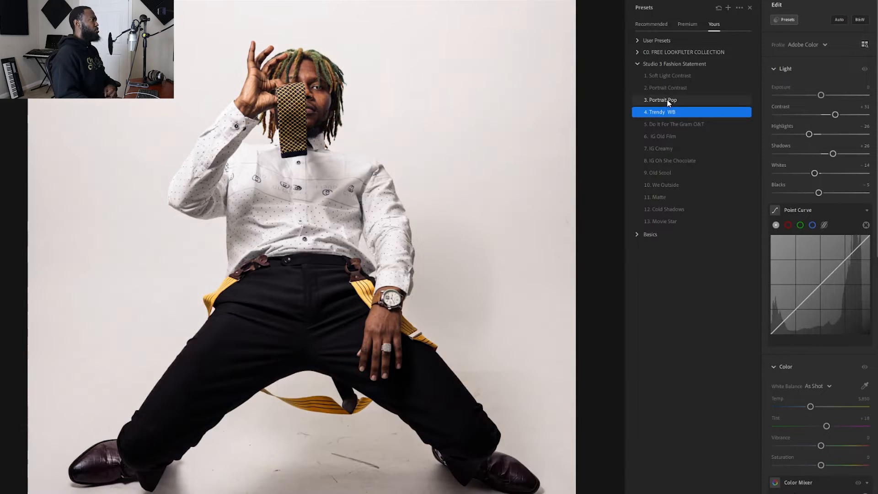
Step: Apply the Portrait Pop preset from the Studio 3 Fashion Statement group and close the presets list
left_click(667, 100)
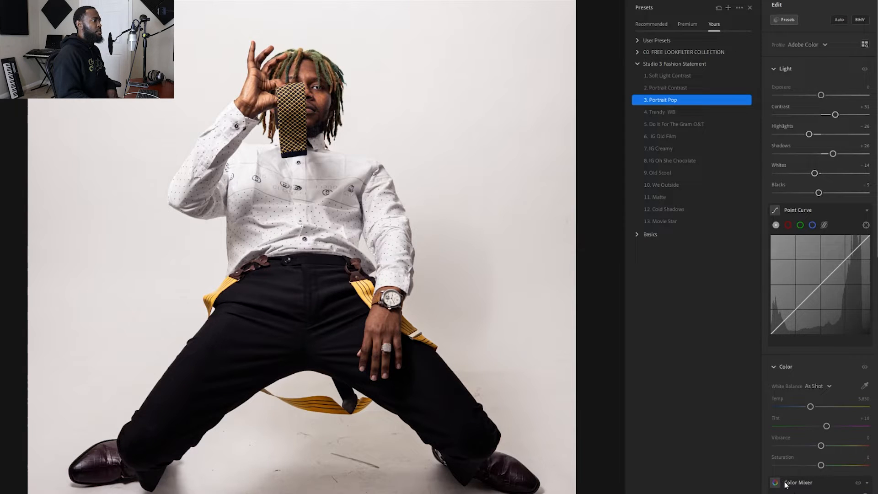
left_click(786, 20)
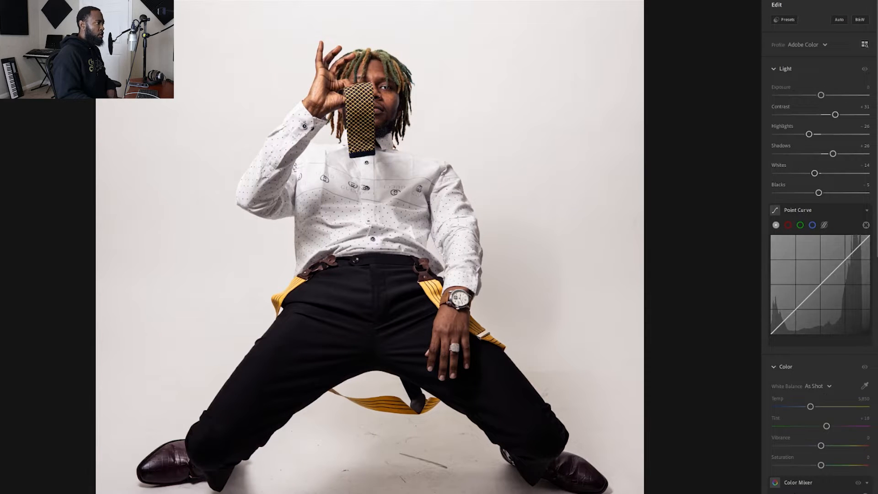
scroll(832, 371, "down", 7)
scroll(818, 228, "down", 5)
scroll(787, 95, "up", 12)
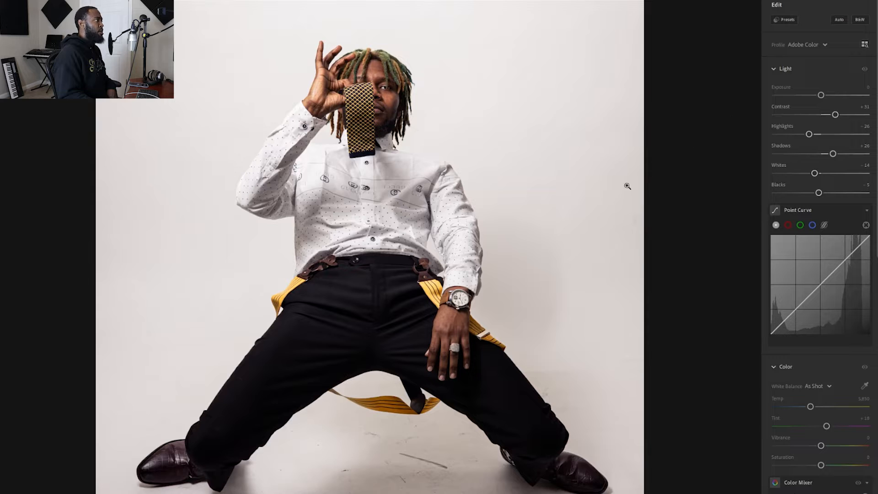
Step: Raise the photo's exposure to +0.19 and check the man's face, hand and tie up close
left_click_drag(821, 96, 823, 95)
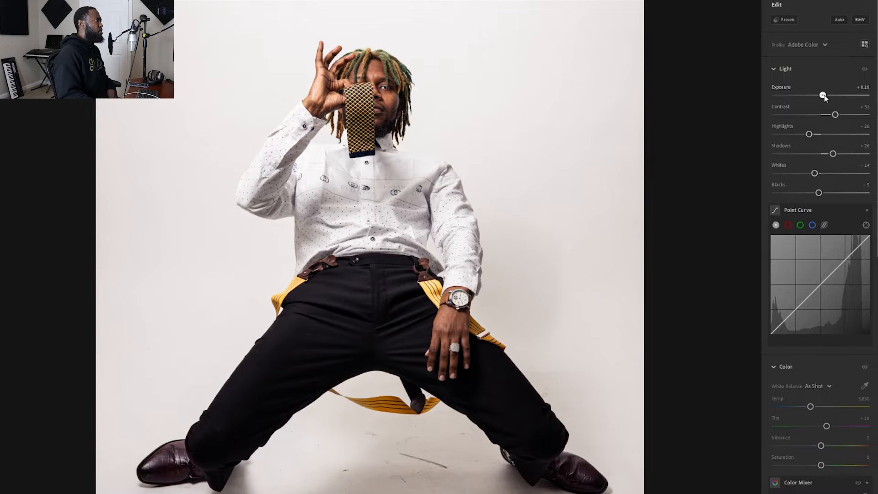
left_click_drag(823, 96, 823, 97)
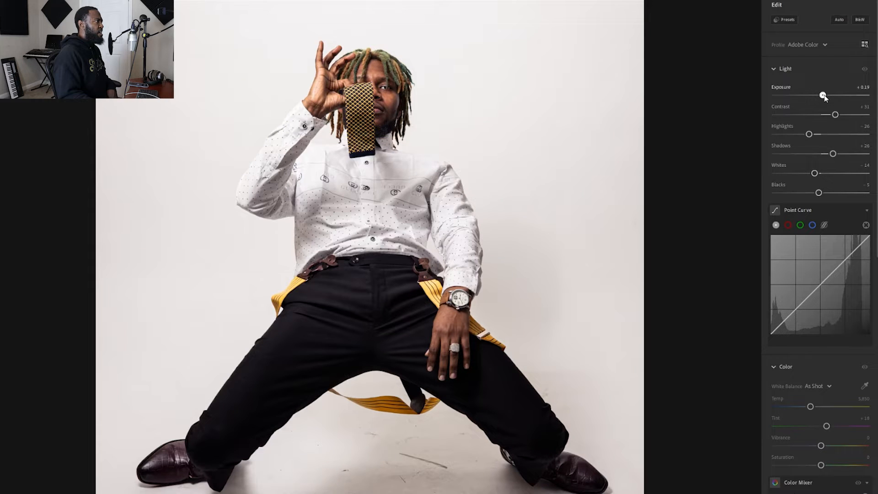
left_click(333, 110)
left_click_drag(457, 124, 383, 273)
left_click_drag(410, 244, 402, 264)
left_click_drag(310, 324, 328, 331)
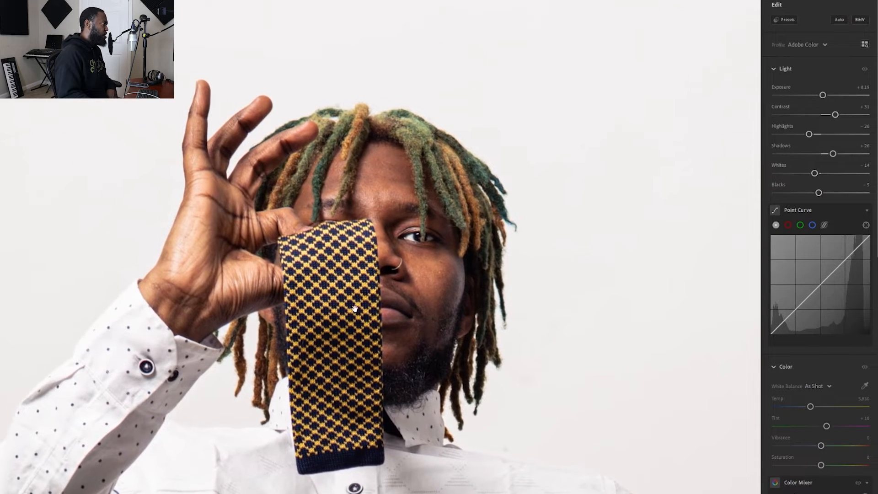
left_click(307, 292)
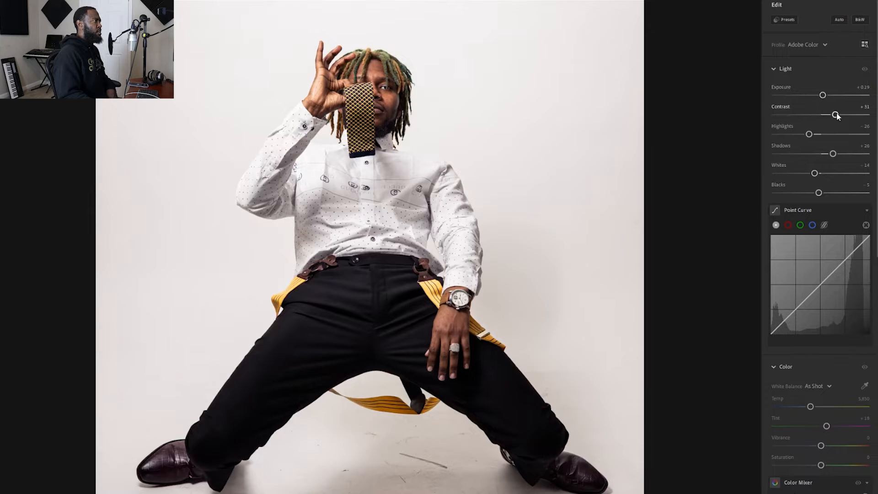
Step: Lower the contrast to +10 and check the effect on the man's face up close
mouse_move(837, 115)
left_mouse_down()
mouse_move(819, 117)
mouse_move(865, 115)
mouse_move(768, 120)
mouse_move(867, 115)
mouse_move(774, 116)
mouse_move(864, 114)
mouse_move(782, 122)
mouse_move(838, 124)
left_mouse_up()
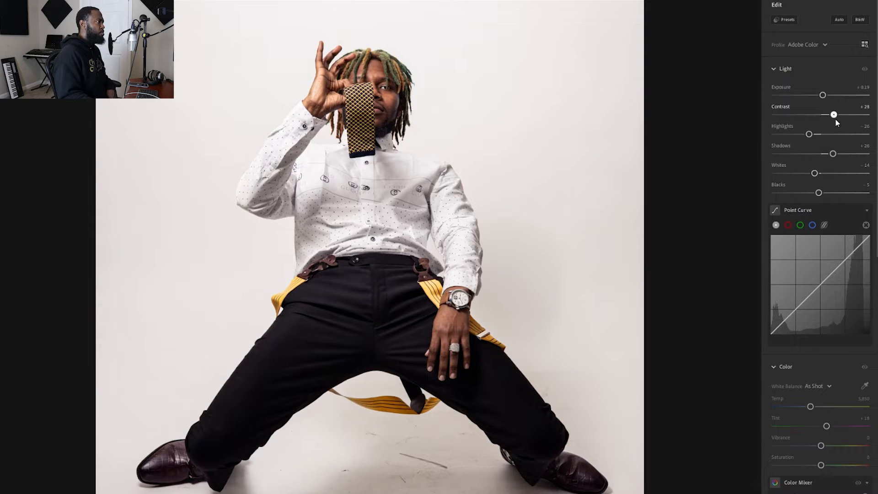
left_click_drag(832, 118, 826, 117)
left_click(381, 91)
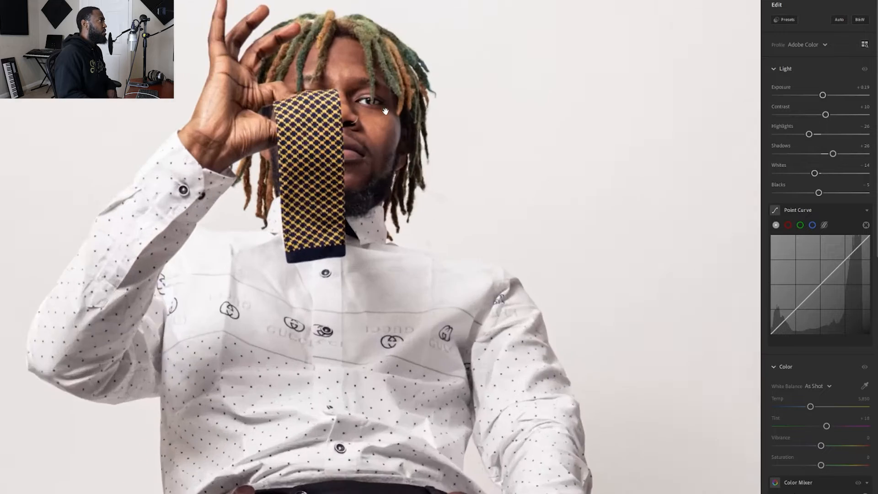
left_click_drag(339, 130, 344, 207)
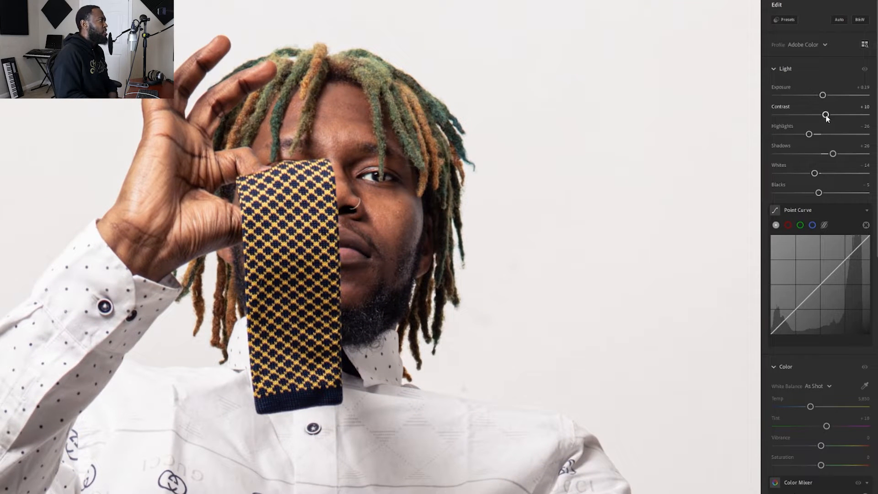
left_click(485, 227)
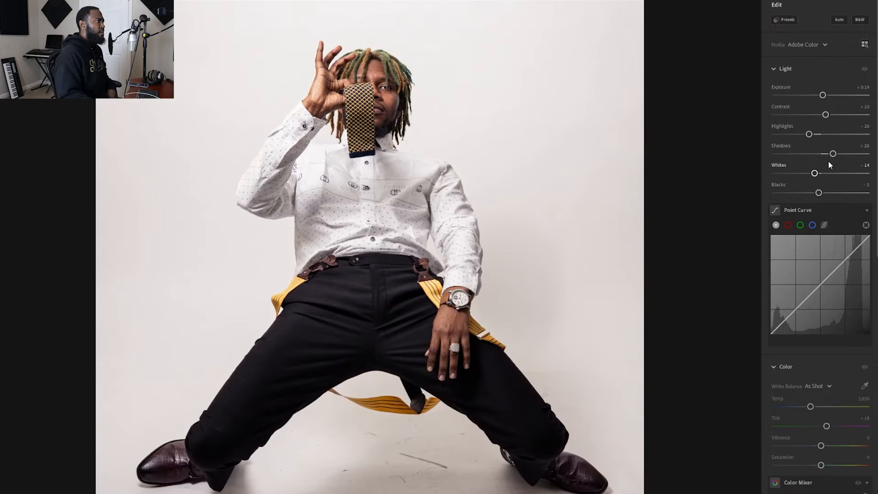
Step: Set the highlights to -1 and the shadows to +30, and inspect the subject's details up close
mouse_move(808, 135)
left_mouse_down()
mouse_move(829, 134)
mouse_move(804, 132)
mouse_move(816, 133)
left_mouse_up()
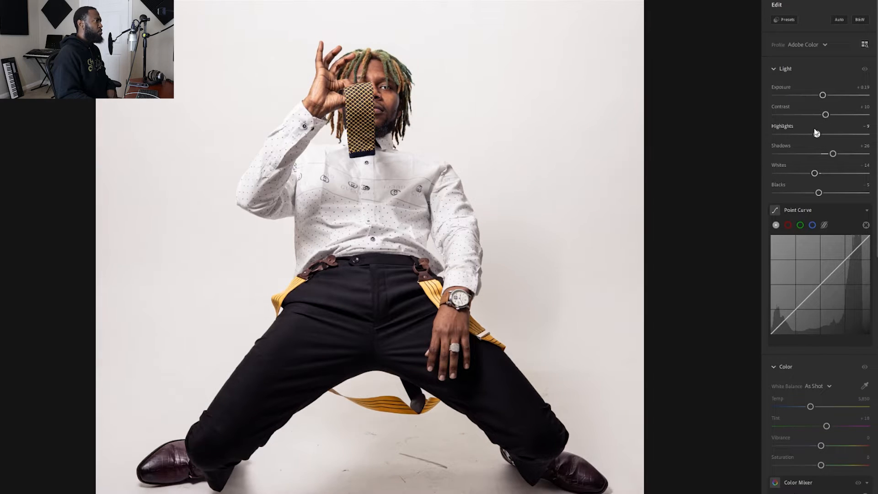
key("ctrl+z")
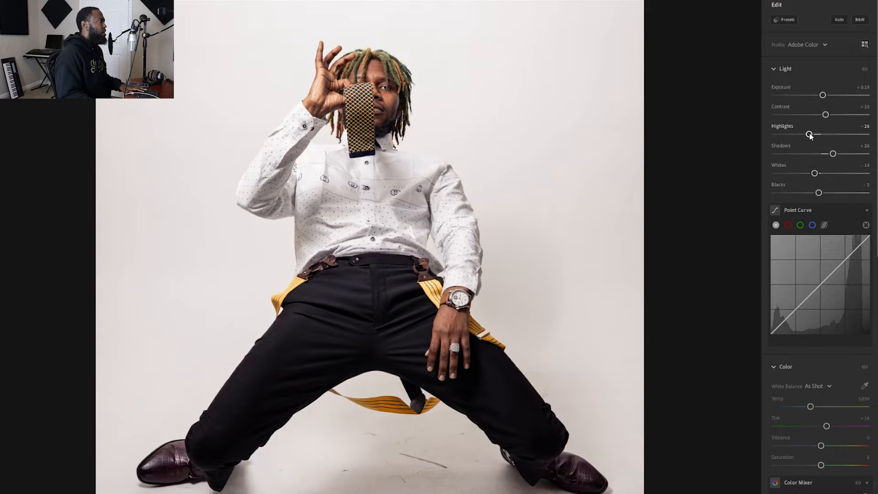
left_click_drag(810, 134, 835, 154)
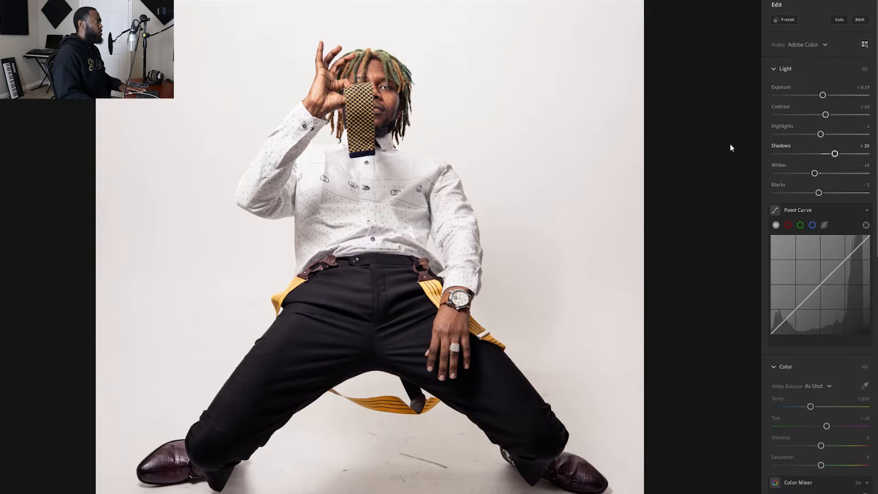
left_click(384, 100)
left_click(300, 140)
left_click(411, 261)
left_click_drag(298, 326, 458, 179)
left_click_drag(330, 251, 324, 252)
left_click(323, 252)
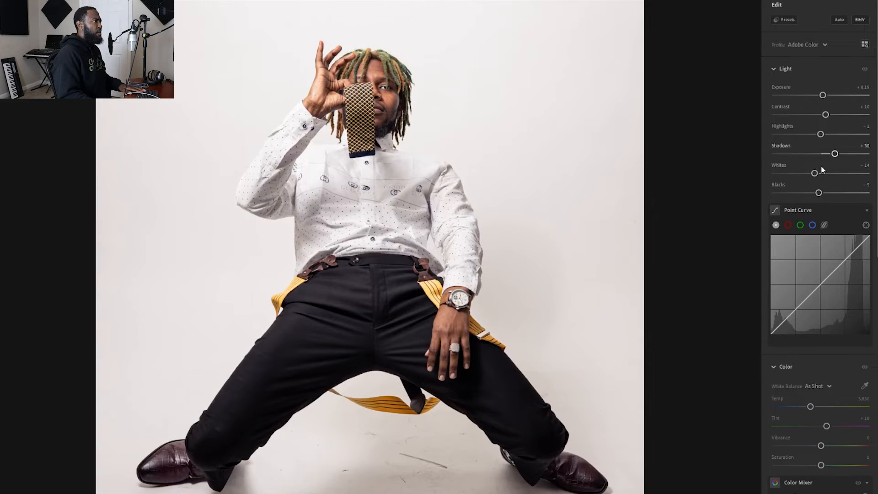
Step: Fine-tune the light settings to Whites +6, Blacks -10 and Shadows +23, checking the face up close
left_click_drag(817, 175, 825, 173)
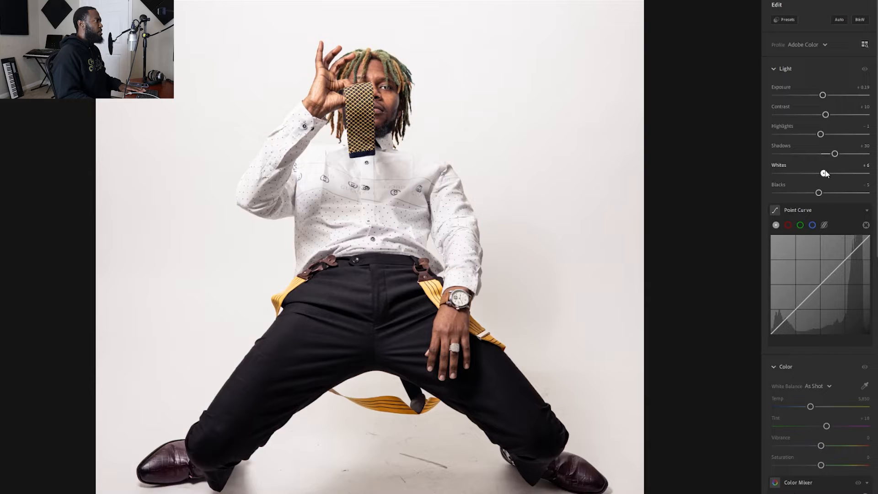
left_click_drag(819, 192, 817, 193)
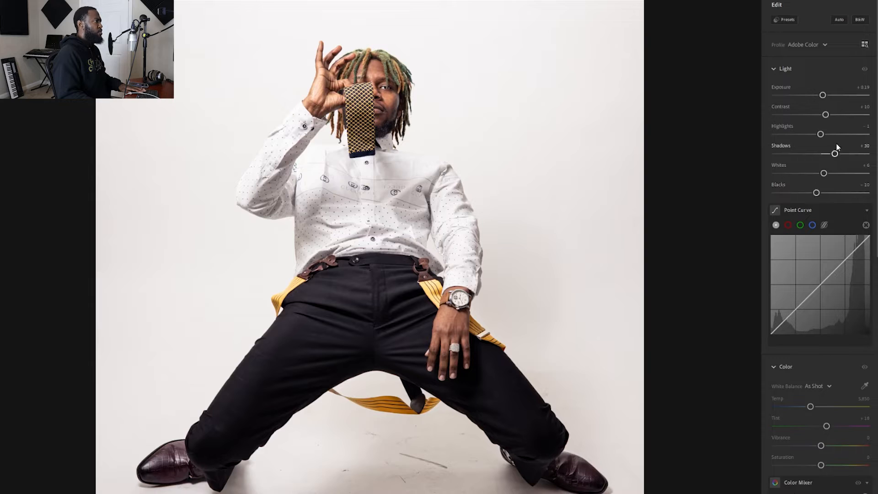
left_click_drag(835, 154, 832, 155)
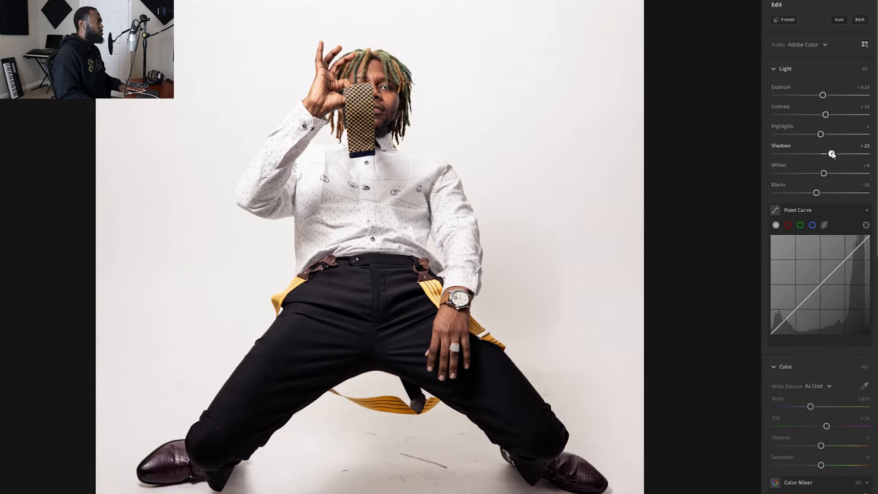
left_click(377, 91)
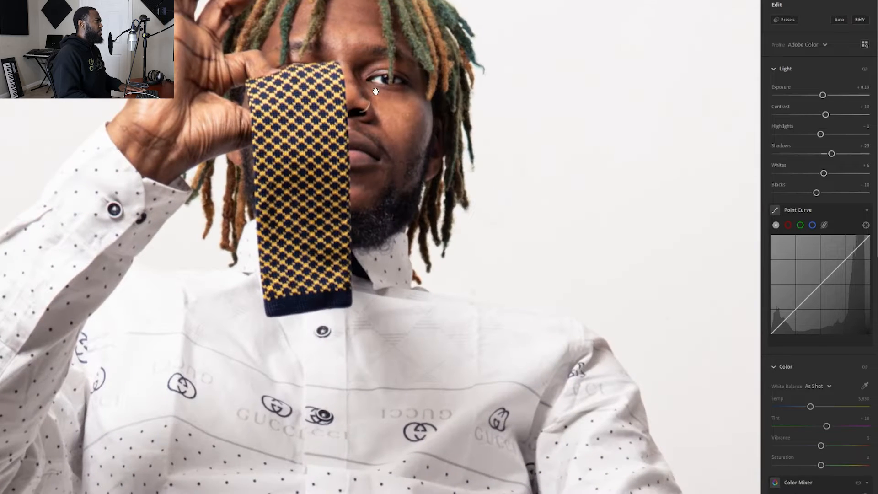
left_click(349, 106)
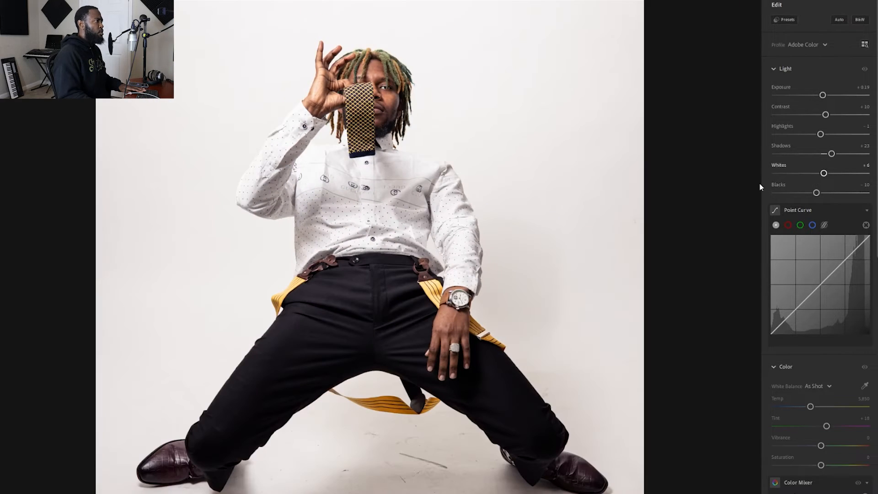
Step: Examine the red, green and blue channels of the point curve and return to the main curve
scroll(819, 192, "down", 5)
scroll(852, 157, "up", 5)
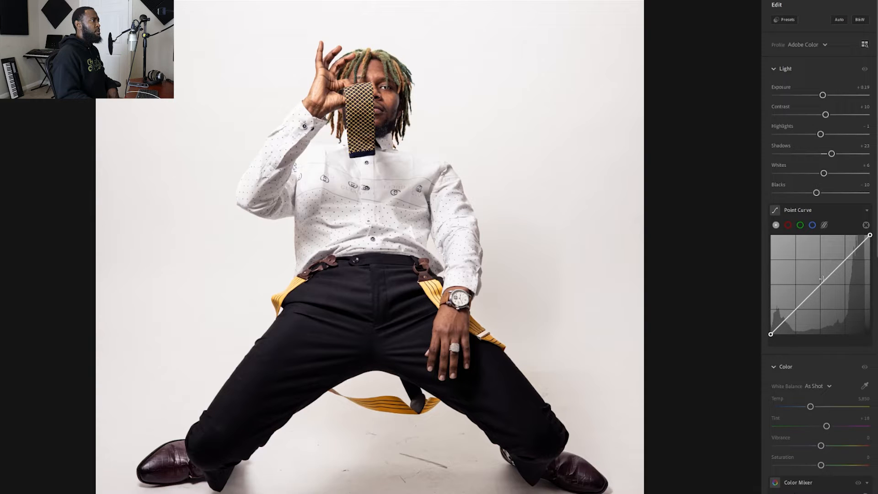
left_click(788, 227)
left_click(800, 226)
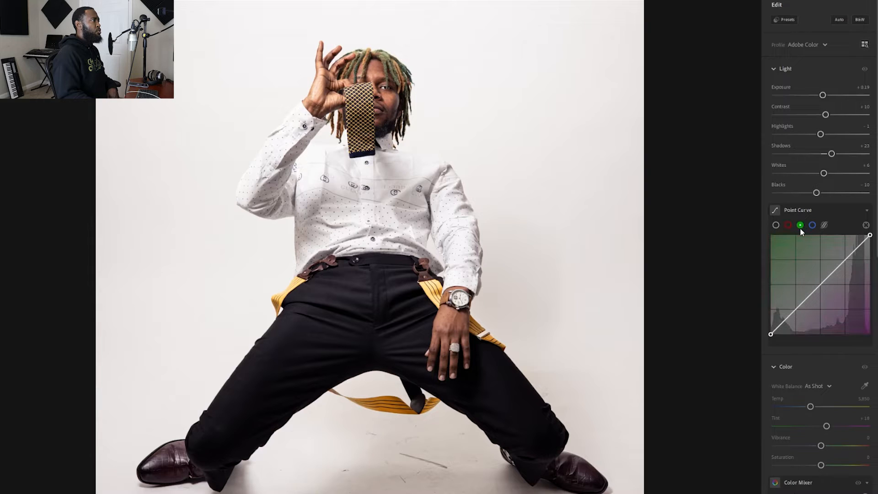
left_click(813, 226)
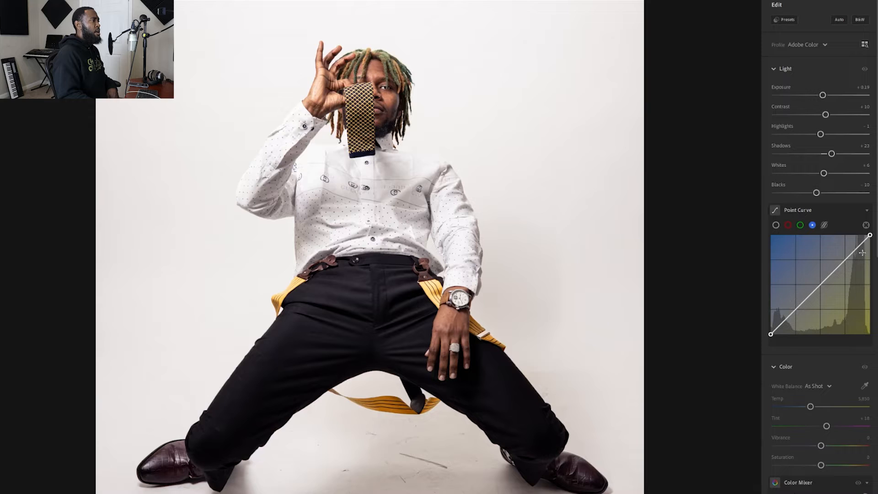
left_click(800, 225)
left_click(788, 223)
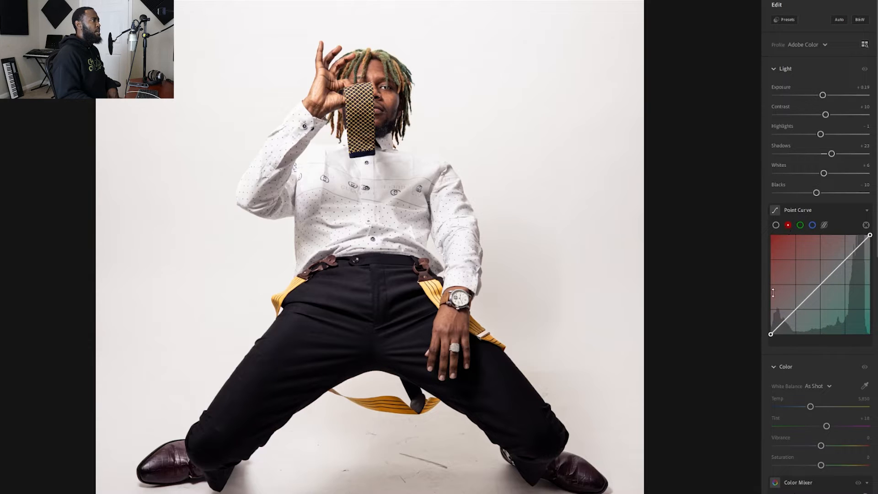
left_click(775, 225)
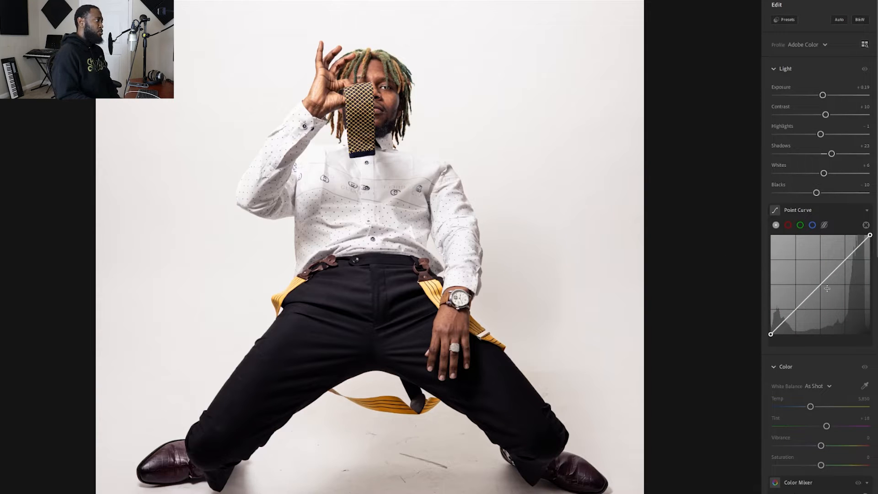
Step: Try the Auto white balance on the photo and return it to As Shot, keeping the color settings open
scroll(828, 258, "down", 5)
scroll(826, 269, "up", 3)
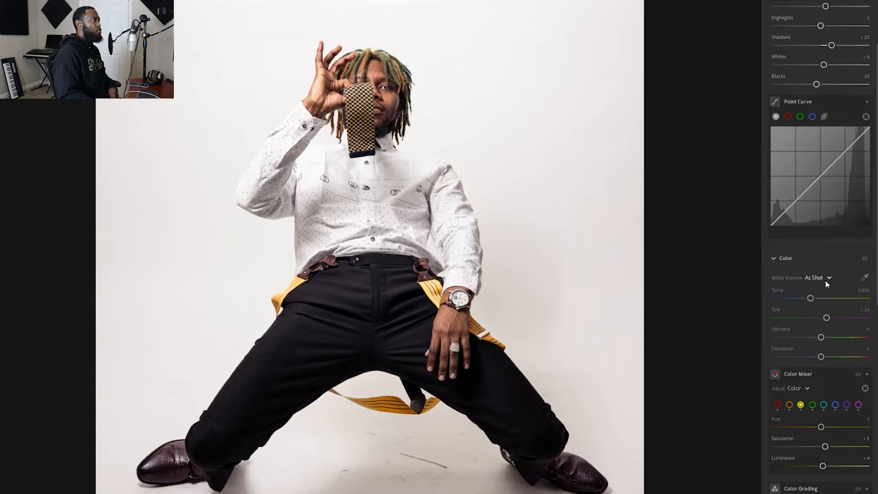
left_click(821, 280)
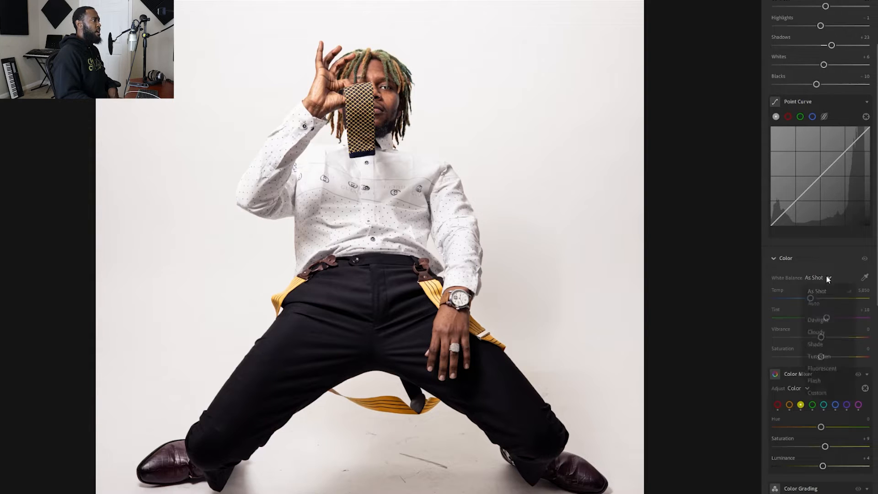
left_click(816, 306)
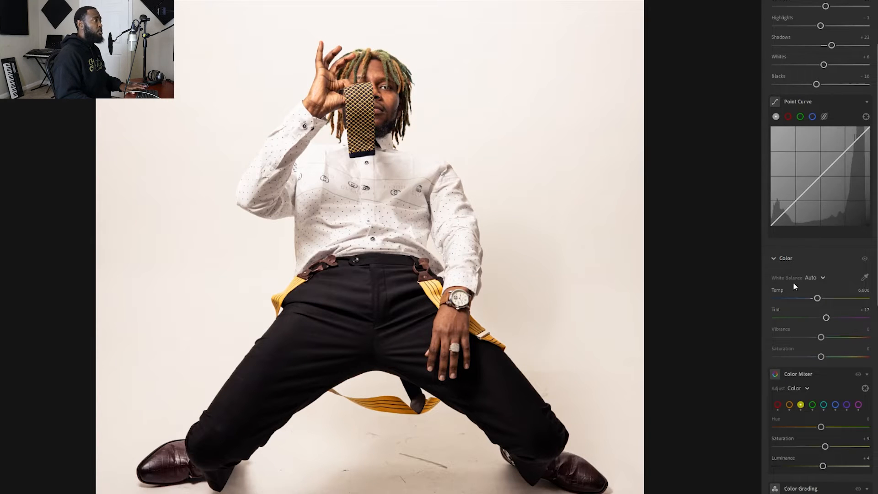
left_click(825, 278)
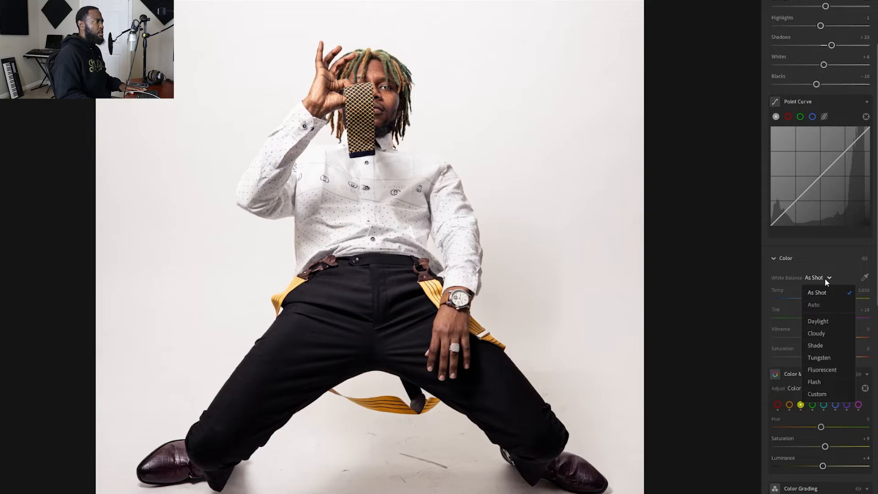
left_click(841, 254)
left_click(838, 251)
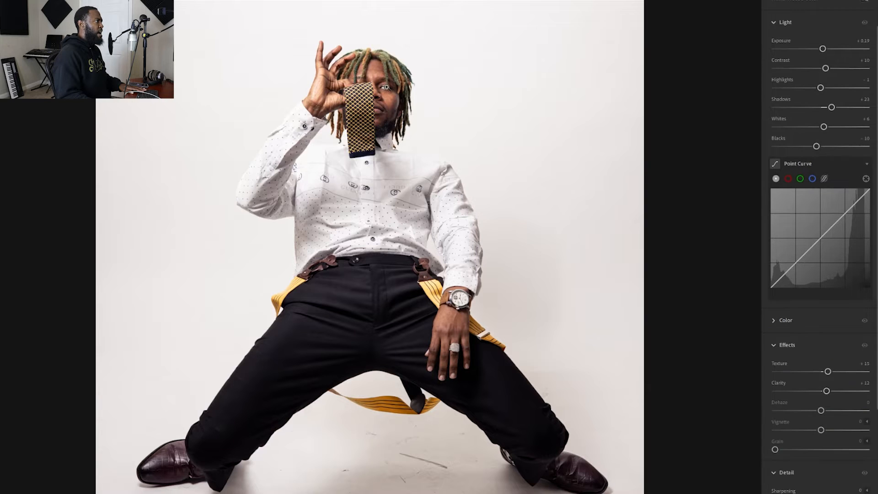
left_click(802, 320)
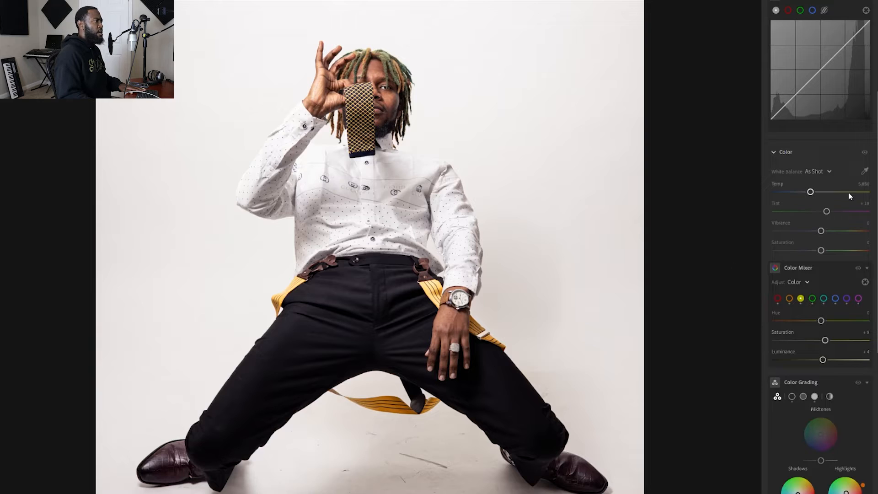
Step: Set a custom white balance by sampling the white backdrop near the man's head, and check the result up close
left_click(866, 172)
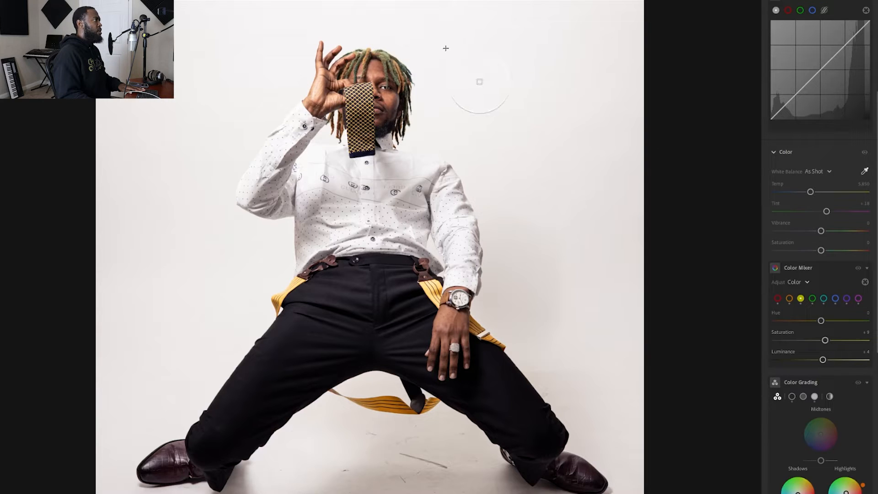
left_click(449, 34)
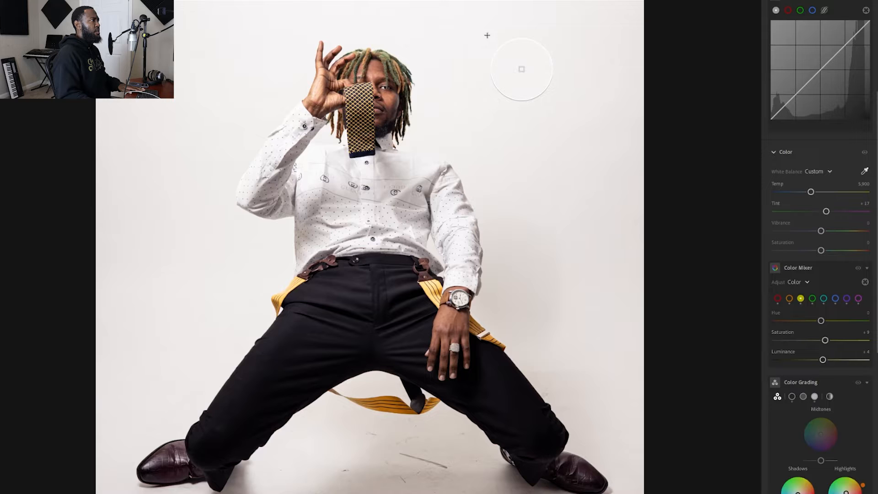
key("Escape")
left_click(441, 102)
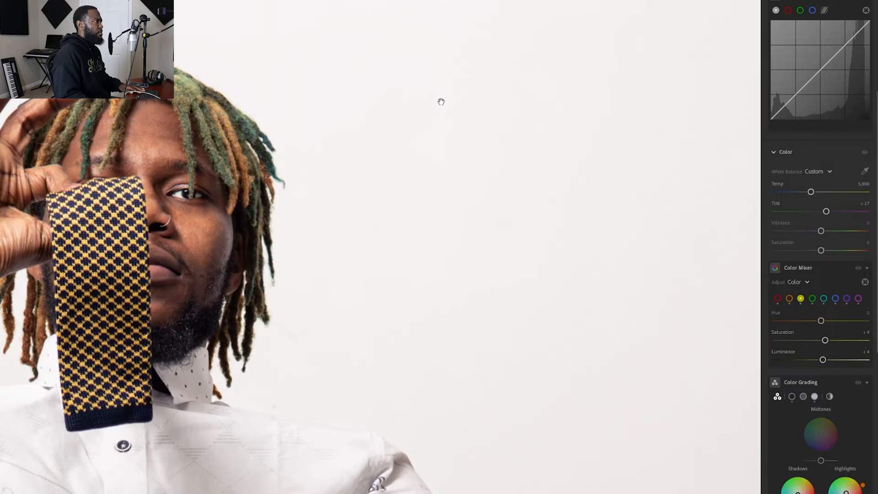
left_click(417, 111)
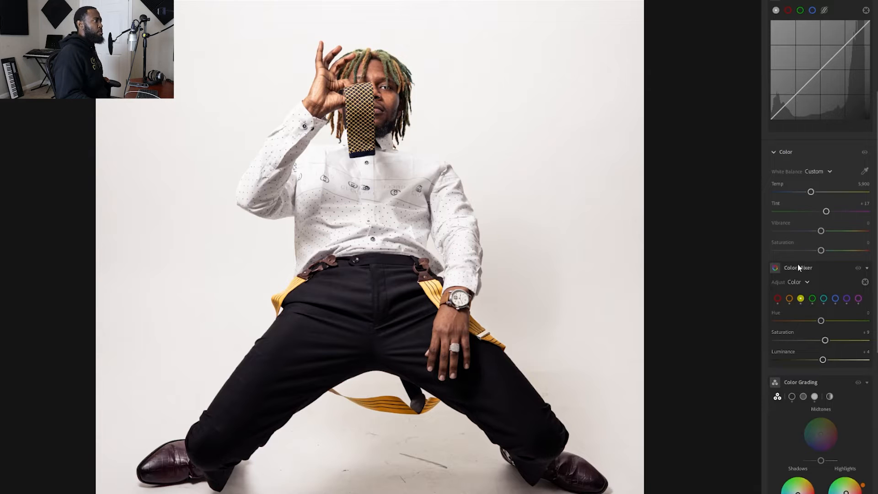
Step: Try a warmer white balance temperature of 6,135 and a different tint, and return both to their sampled values
mouse_move(810, 192)
left_mouse_down()
mouse_move(828, 196)
mouse_move(814, 193)
left_mouse_up()
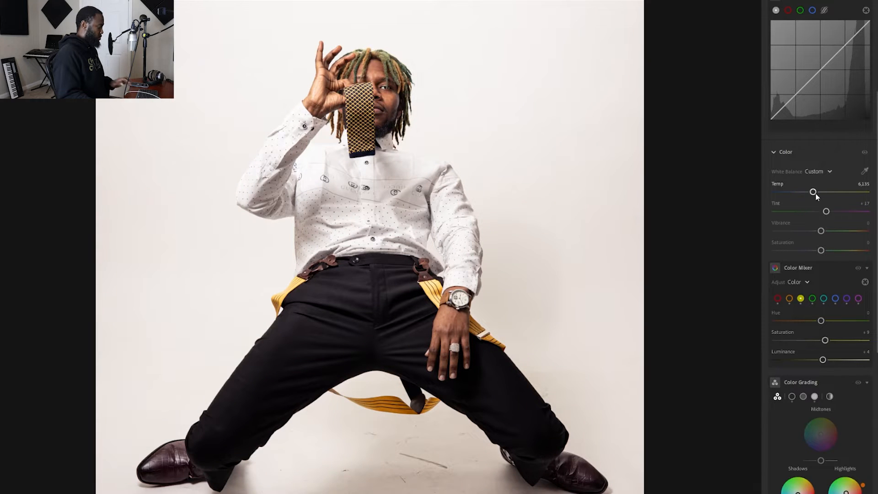
key("ctrl+z")
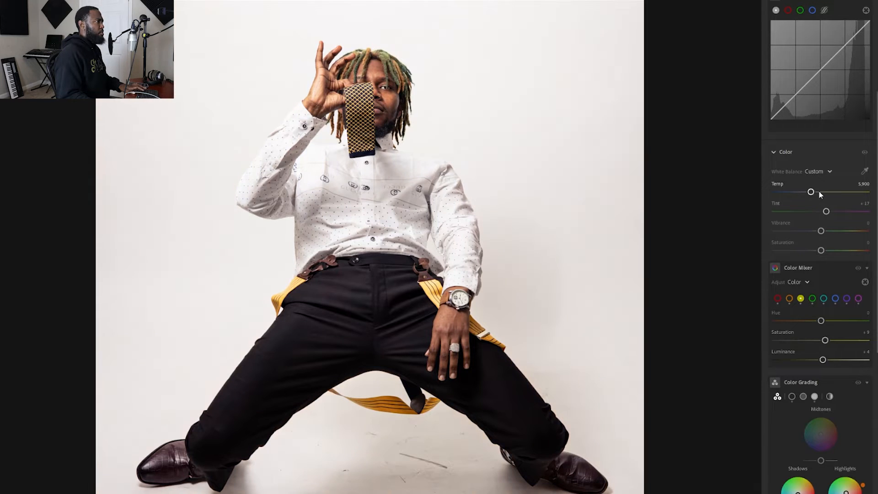
left_click_drag(819, 192, 827, 210)
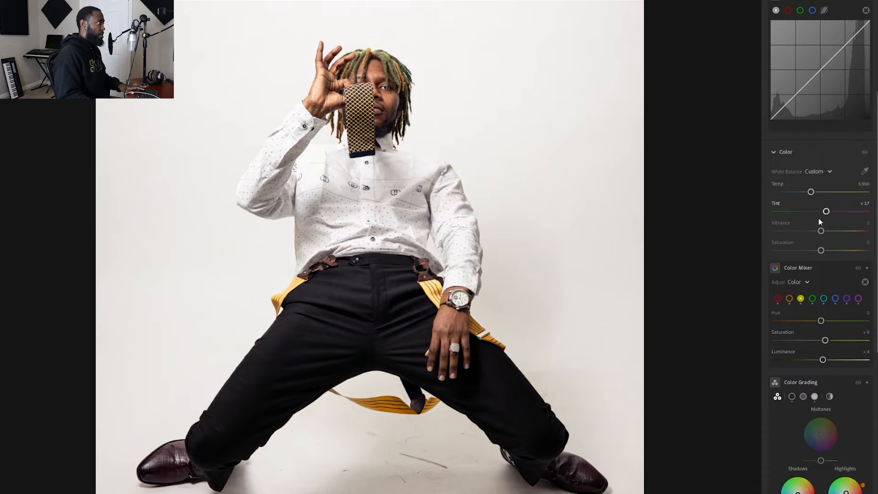
Step: Raise the photo's Vibrance to +61 and Saturation to +8, checking the face and tie up close
left_click_drag(821, 231, 831, 231)
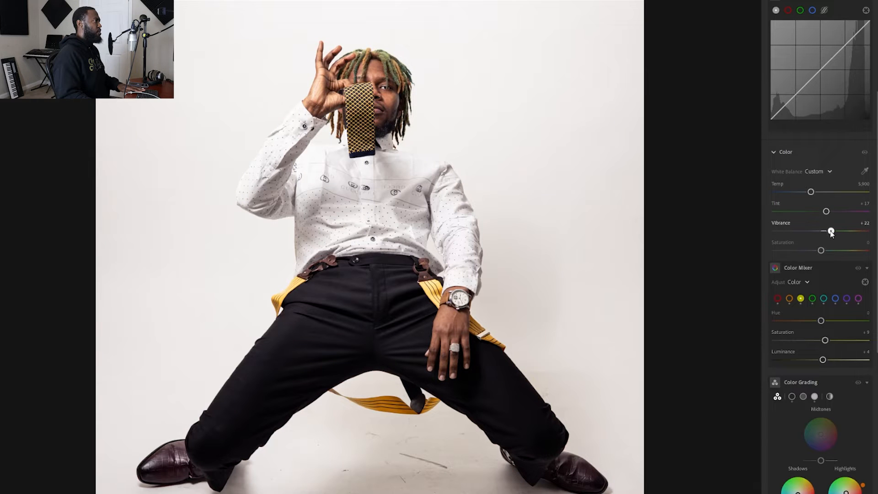
left_click(381, 91)
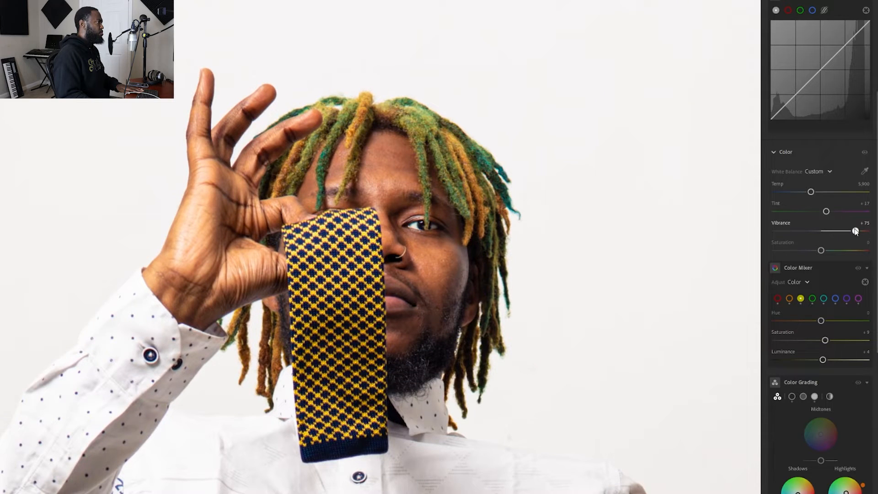
left_click_drag(855, 231, 851, 231)
left_click(394, 261)
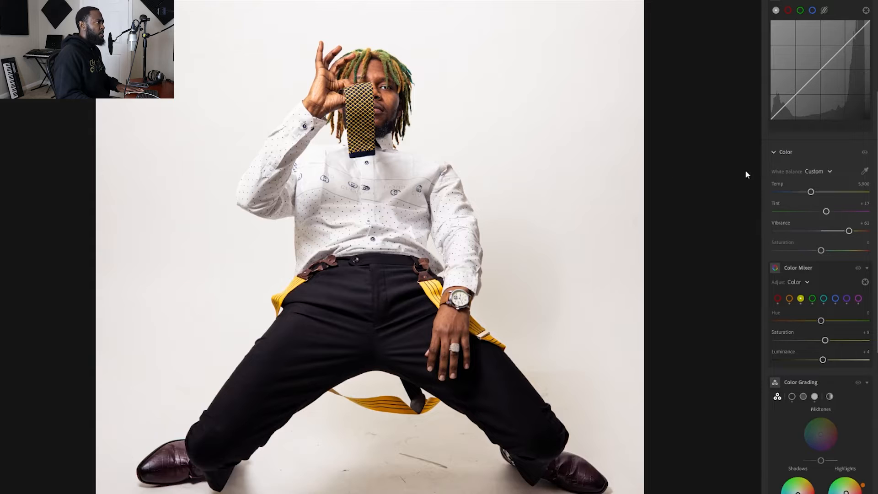
mouse_move(815, 250)
left_mouse_down()
mouse_move(843, 251)
mouse_move(806, 259)
mouse_move(864, 252)
mouse_move(803, 252)
mouse_move(869, 248)
mouse_move(728, 259)
mouse_move(823, 260)
left_mouse_up()
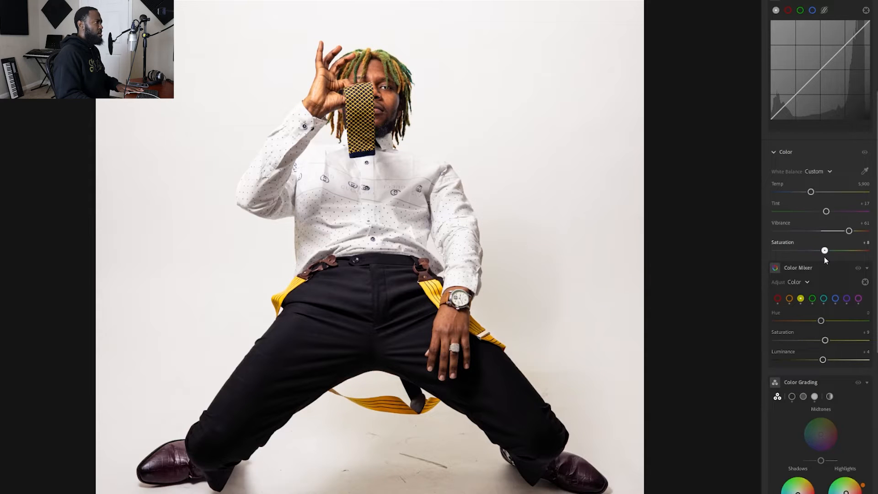
left_click(374, 105)
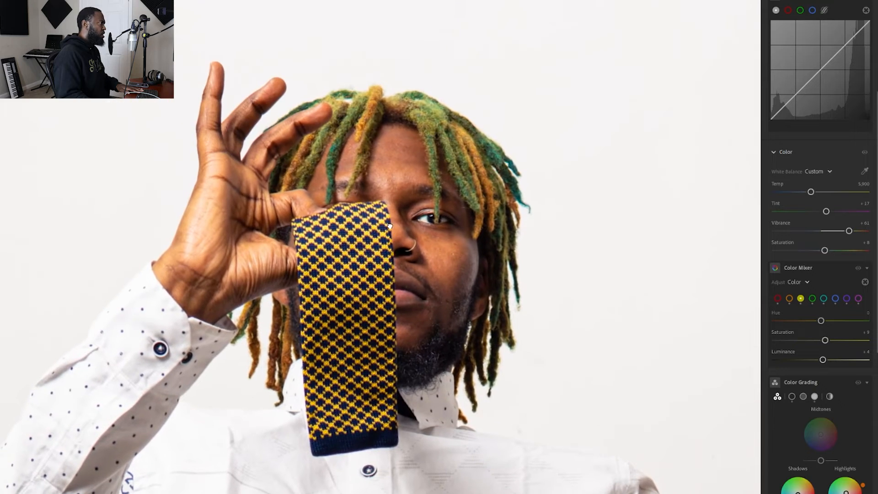
left_click(406, 221)
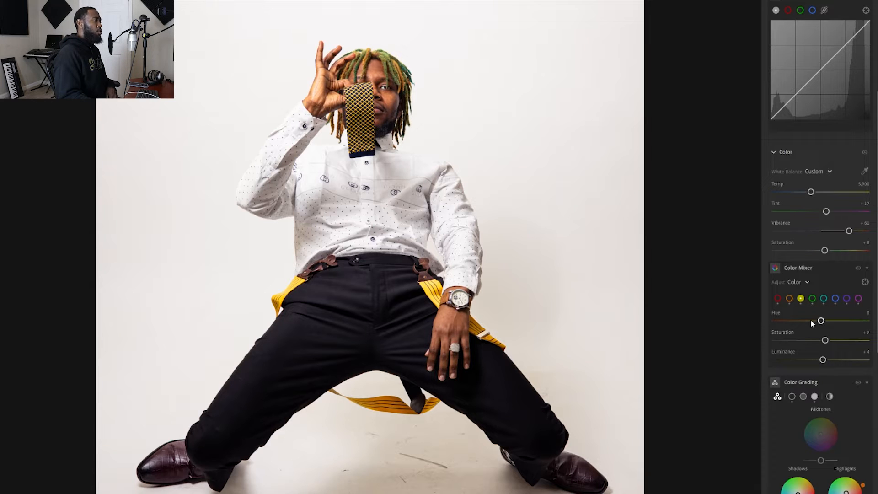
Step: Try extreme saturation and hue values on the yellows, reset both to 0, and set the yellow luminance to +10
left_click_drag(823, 360, 786, 355)
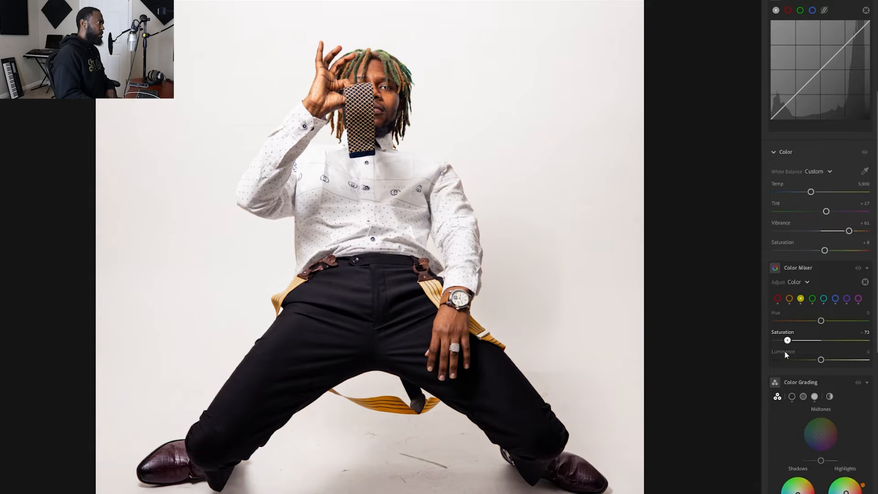
left_click_drag(773, 350, 821, 341)
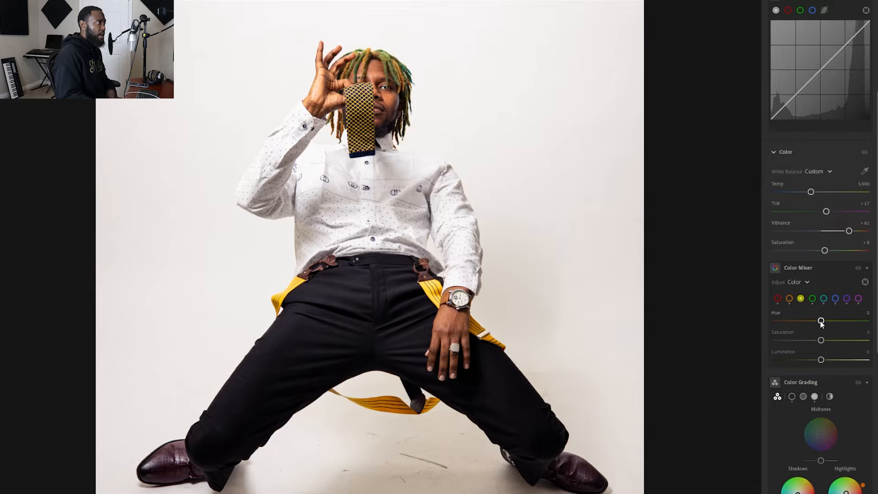
left_click_drag(822, 321, 756, 340)
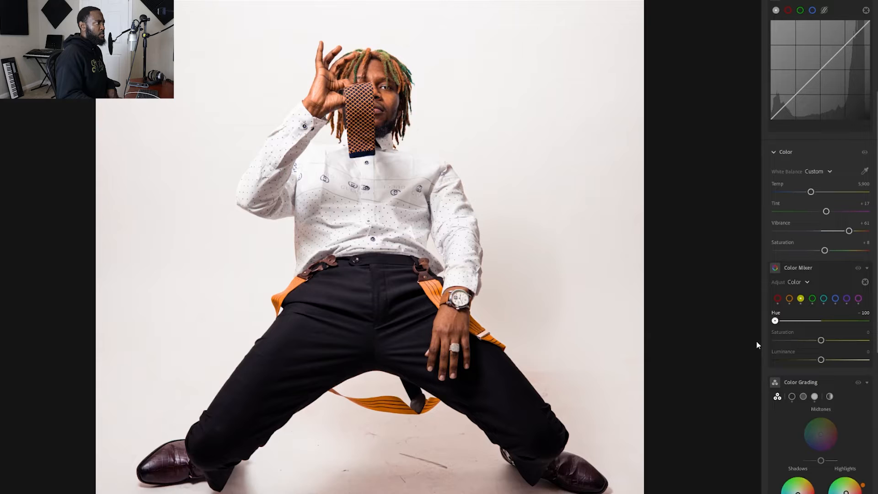
left_click_drag(756, 340, 822, 322)
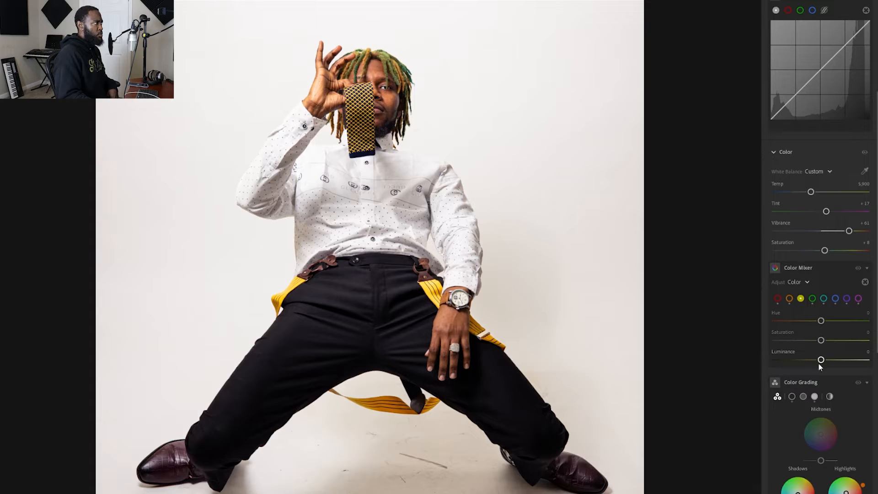
left_click_drag(820, 360, 827, 362)
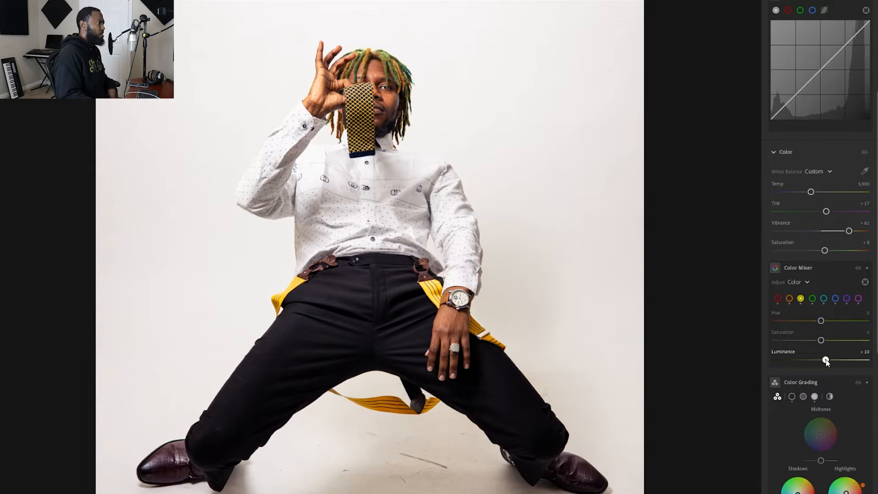
Step: Try a full yellow tint in the color grading midtones and replace it with a faint purple of hue 281 and saturation 6
scroll(798, 412, "down", 3)
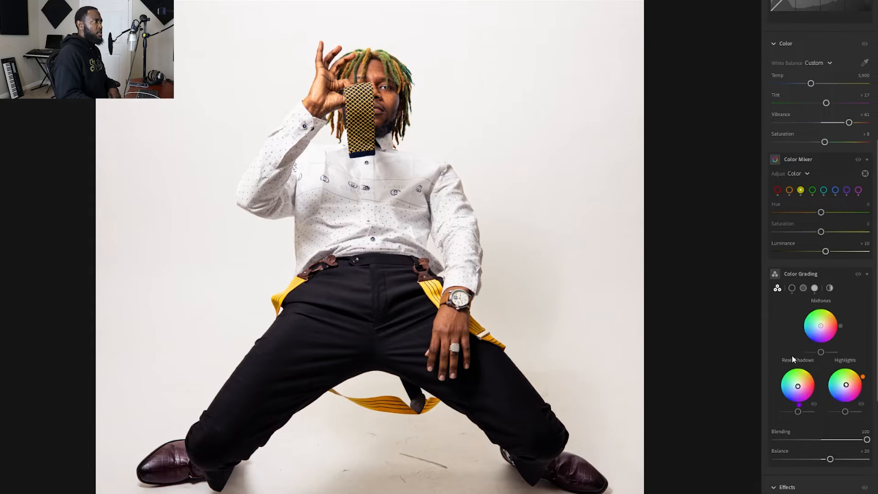
scroll(798, 420, "down", 3)
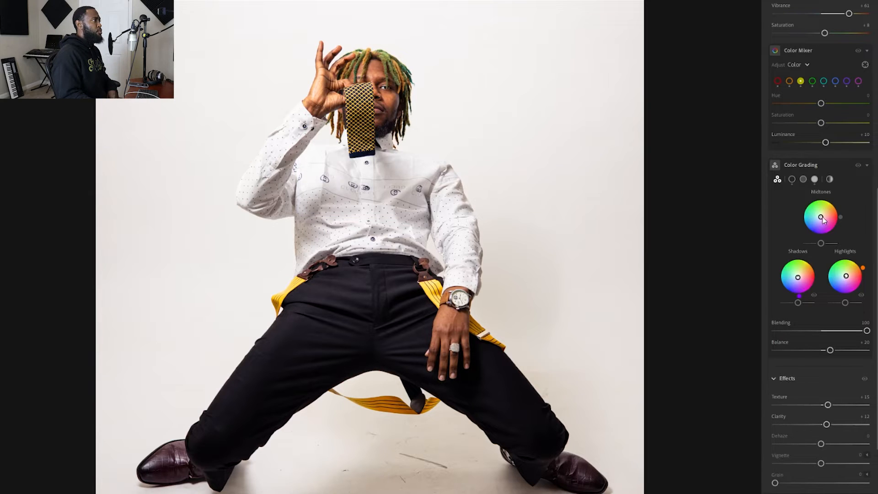
mouse_move(821, 218)
left_mouse_down()
mouse_move(818, 206)
mouse_move(809, 208)
mouse_move(819, 238)
mouse_move(855, 204)
mouse_move(843, 188)
mouse_move(818, 194)
mouse_move(804, 213)
mouse_move(796, 249)
mouse_move(819, 266)
mouse_move(846, 240)
mouse_move(858, 208)
mouse_move(840, 183)
left_mouse_up()
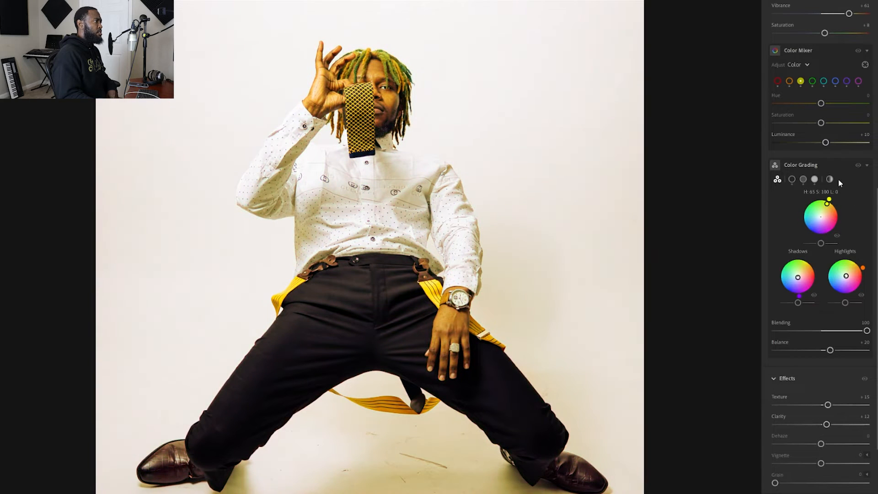
double_click(822, 221)
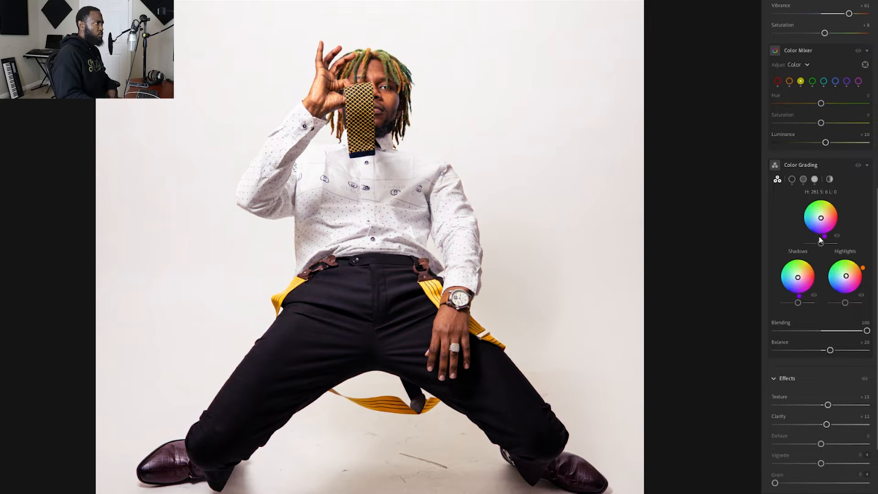
mouse_move(764, 260)
left_mouse_down()
mouse_move(745, 283)
mouse_move(746, 337)
mouse_move(781, 418)
mouse_move(865, 451)
left_mouse_up()
Step: Try a strong green tint in the color grading shadows and highlights, and reset both wheels to neutral
mouse_move(808, 289)
left_mouse_down()
mouse_move(811, 265)
mouse_move(799, 260)
left_mouse_up()
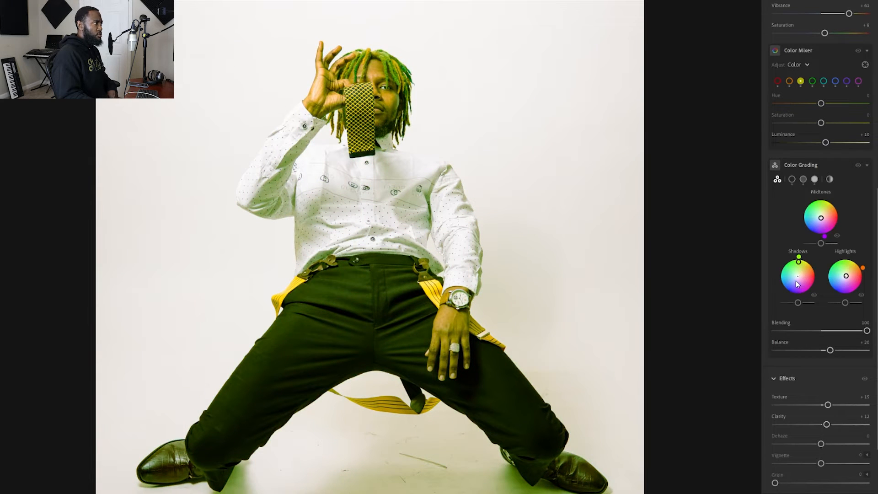
double_click(797, 279)
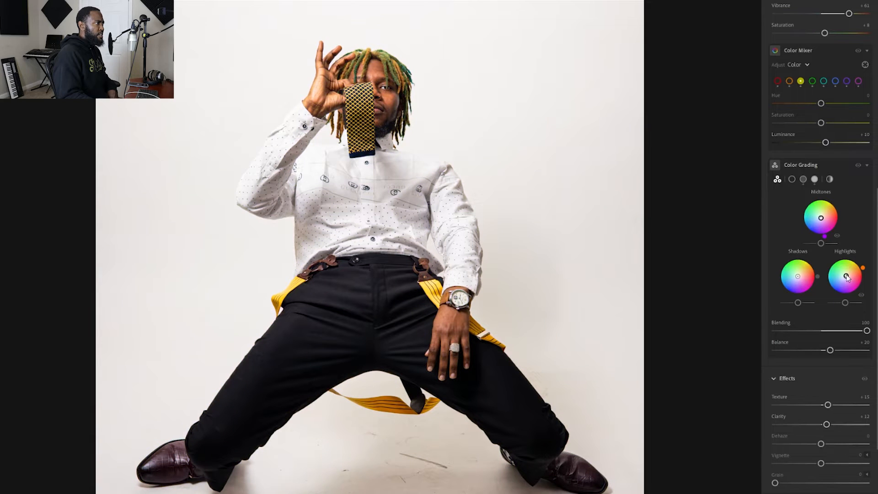
mouse_move(854, 262)
left_mouse_down()
mouse_move(792, 235)
mouse_move(744, 277)
mouse_move(737, 348)
mouse_move(793, 380)
left_mouse_up()
mouse_move(847, 451)
left_mouse_down()
mouse_move(875, 361)
mouse_move(876, 293)
mouse_move(874, 245)
mouse_move(848, 237)
left_mouse_up()
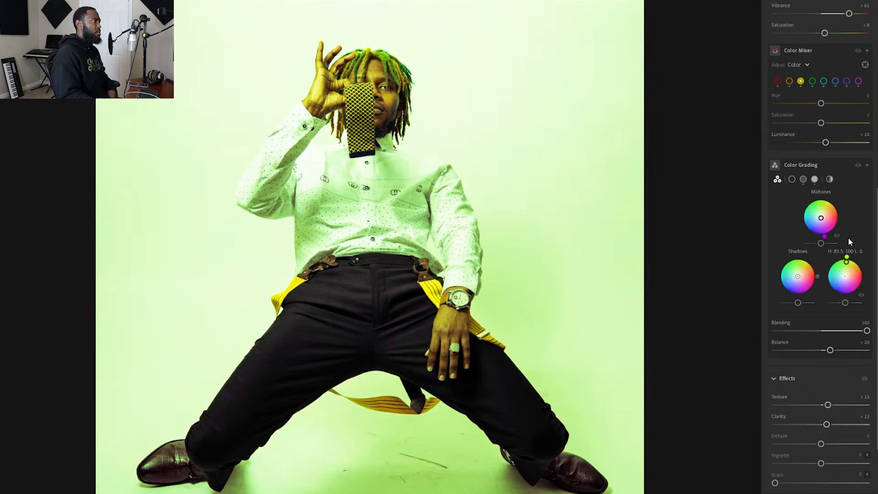
double_click(846, 281)
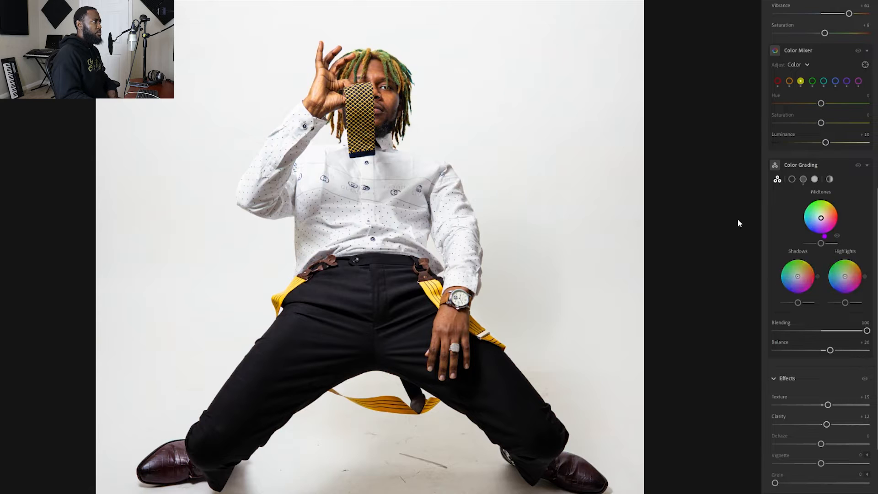
Step: Adjust the color grading midtones luminance to -3 and inspect the face and tie up close
mouse_move(816, 243)
left_mouse_down()
mouse_move(834, 251)
mouse_move(808, 250)
mouse_move(827, 252)
mouse_move(811, 248)
mouse_move(821, 248)
left_mouse_up()
left_click_drag(832, 246, 821, 246)
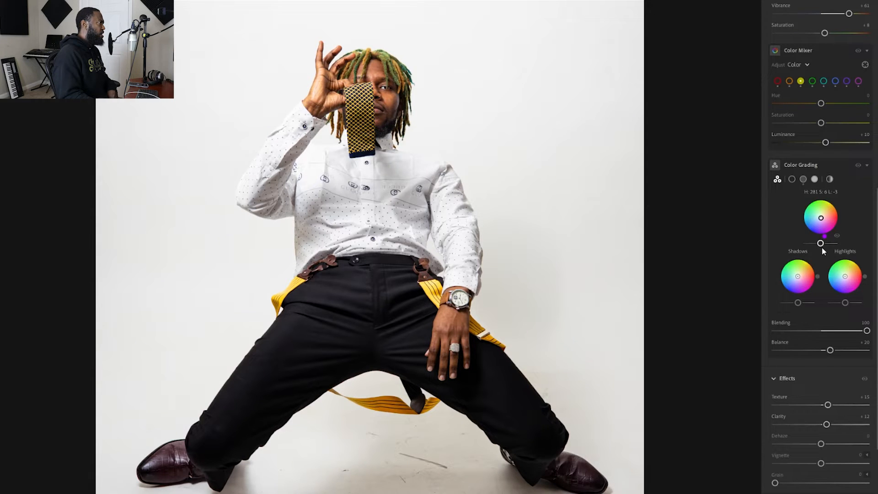
left_click(357, 100)
left_click_drag(366, 100, 374, 207)
left_click(463, 229)
Step: Try color grading Blending at its extremes with different shadow tints, and reset Blending to 50 and the shadows to neutral
left_click_drag(867, 330, 822, 330)
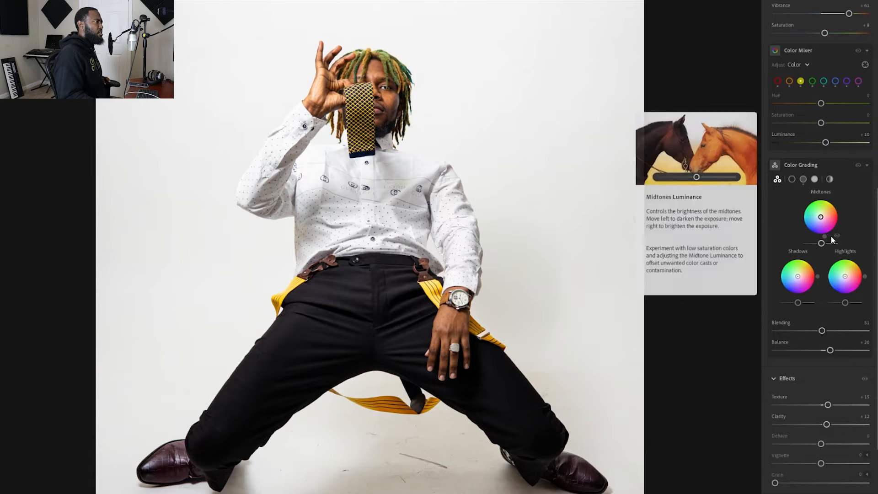
left_click_drag(822, 331, 867, 330)
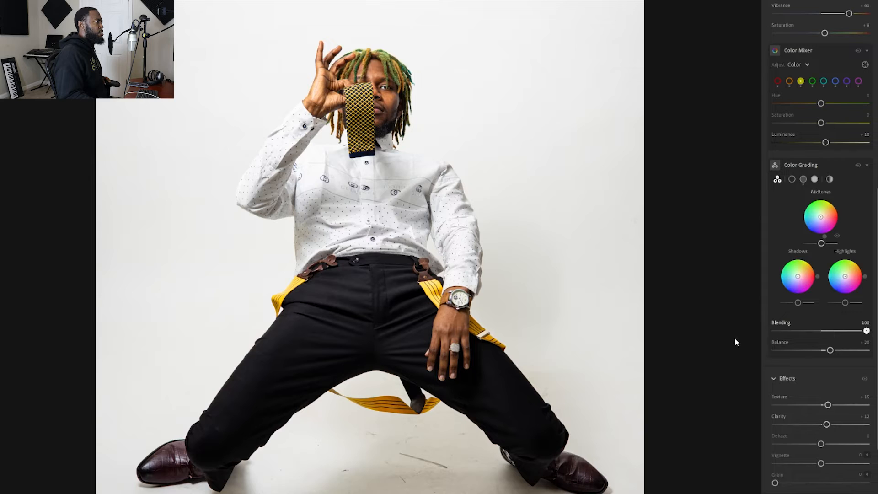
left_click_drag(783, 330, 744, 338)
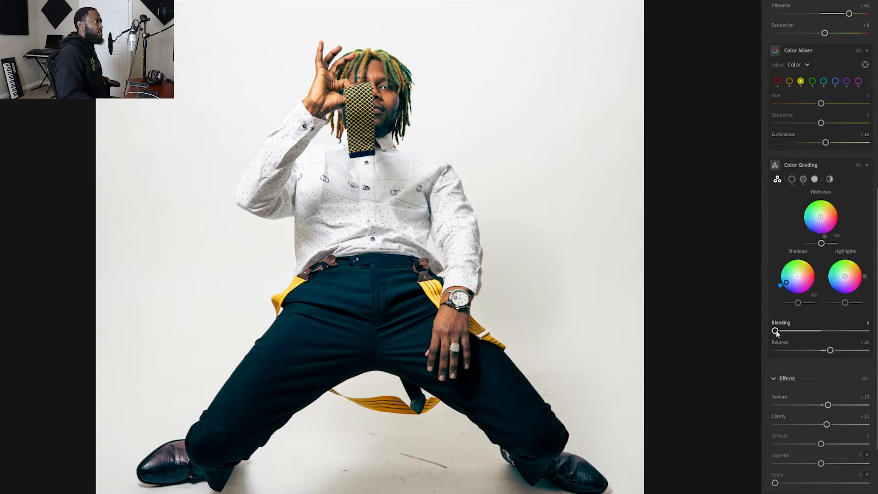
left_click_drag(775, 330, 866, 330)
left_click_drag(786, 282, 792, 259)
left_click_drag(817, 330, 723, 350)
left_click_drag(853, 337, 823, 331)
double_click(823, 332)
double_click(792, 259)
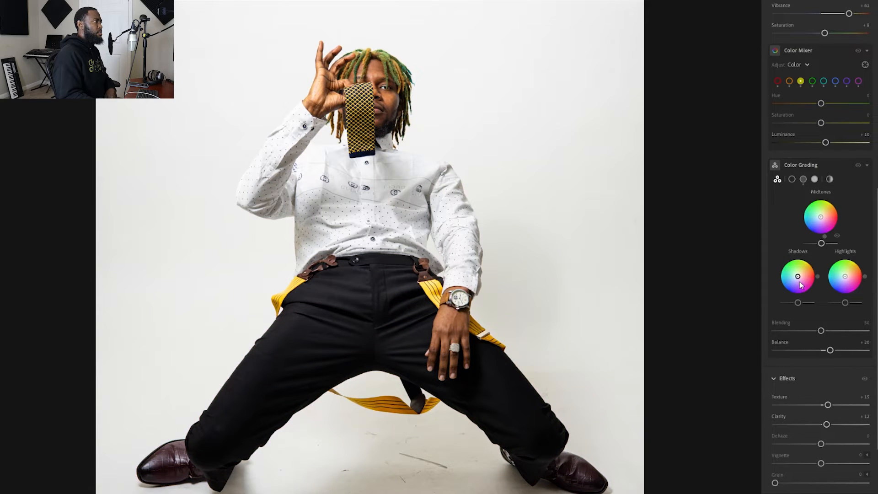
Step: Give the shadows a soft yellow tint in color grading and set Balance to +32
left_click_drag(798, 269, 804, 267)
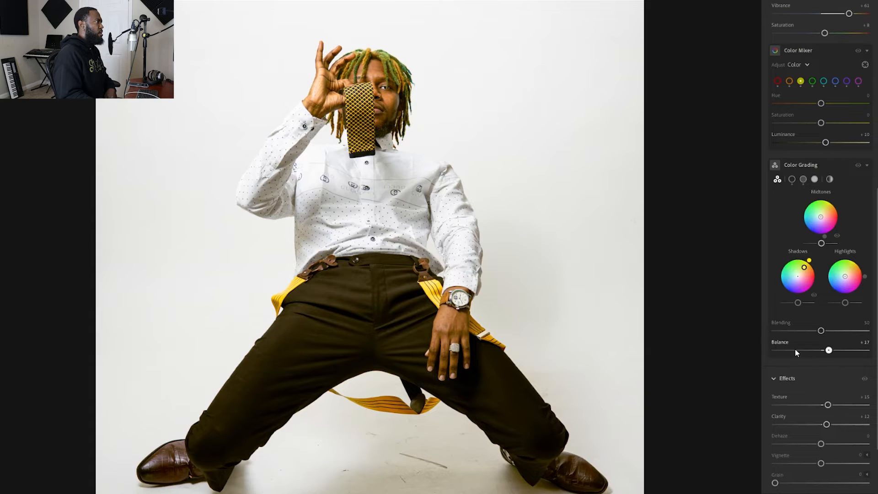
left_click_drag(828, 350, 867, 349)
left_click_drag(808, 354, 840, 355)
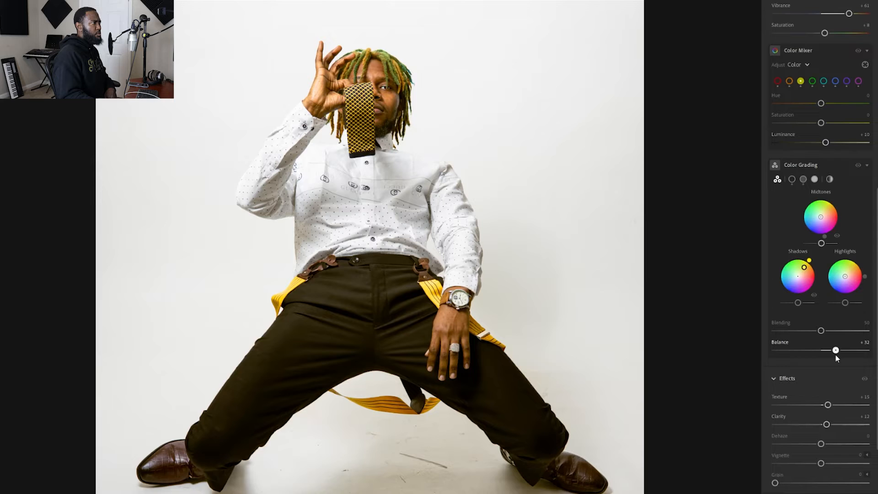
left_click_drag(804, 267, 802, 275)
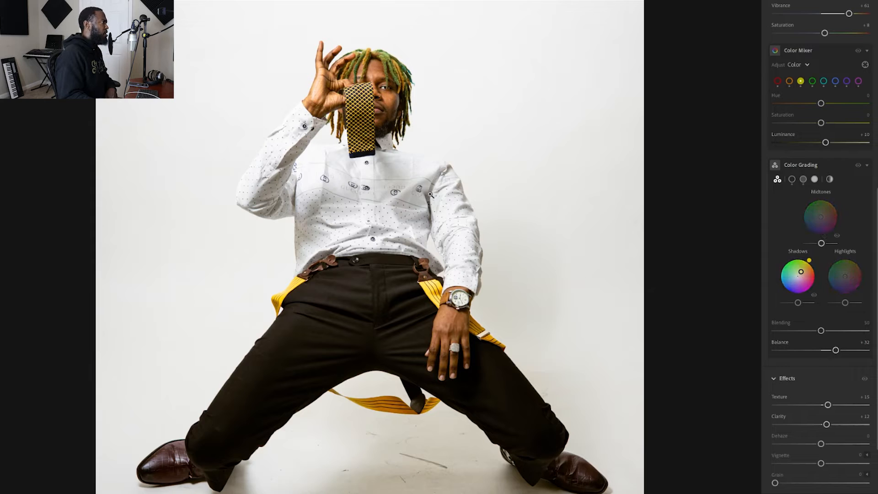
Step: Collapse the Color Mixer settings and compare the photo with color grading switched off and on
left_click(870, 167)
scroll(870, 166, "up", 2)
left_click(870, 165)
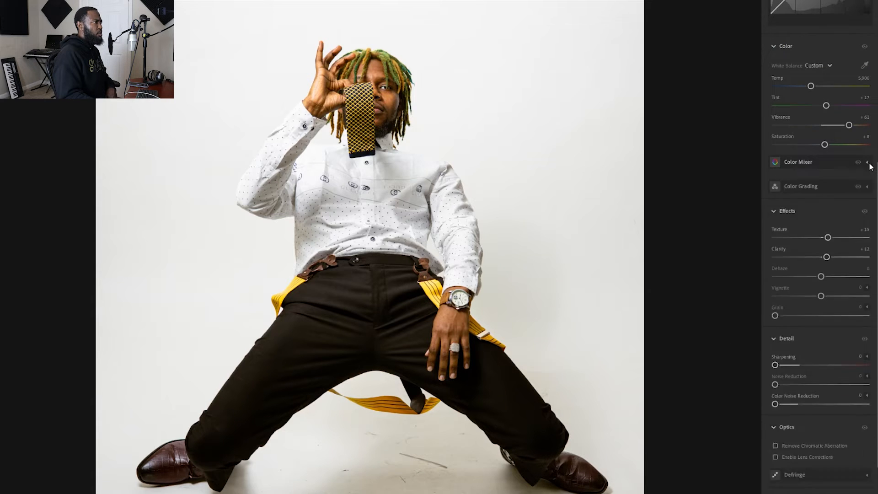
scroll(869, 169, "up", 1)
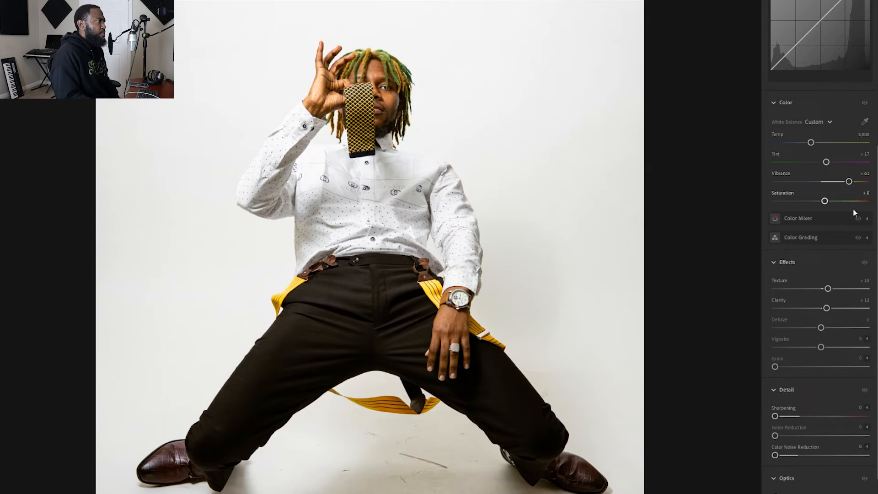
left_click(869, 242)
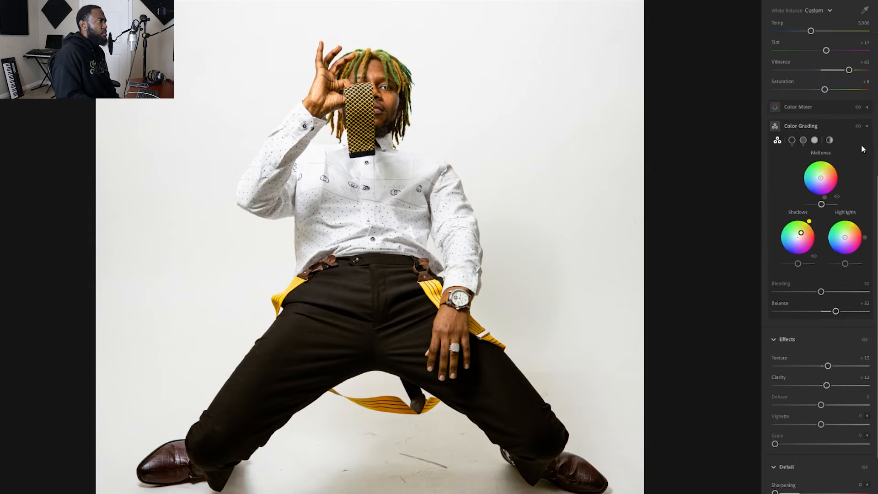
left_click(859, 127)
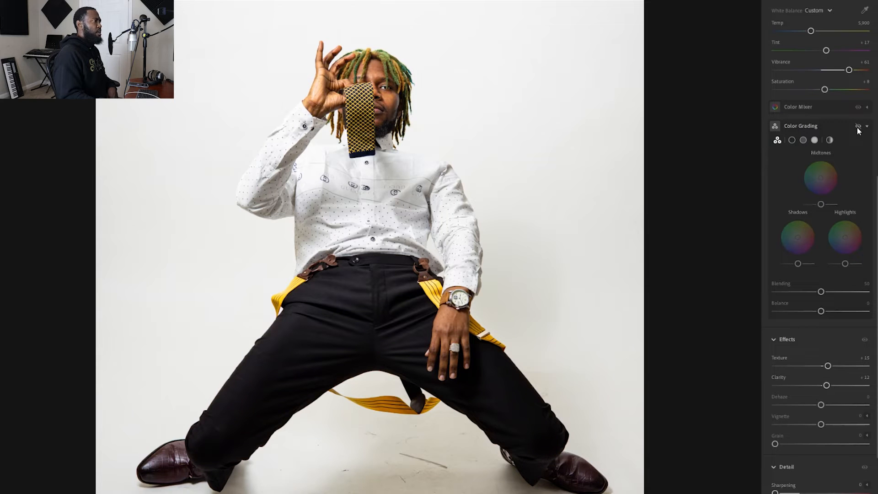
left_click(859, 127)
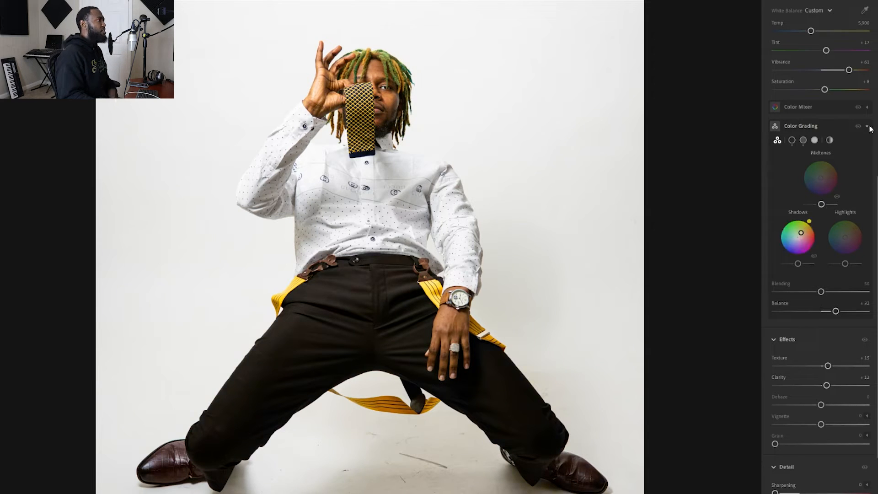
Step: Compare the photo with color grading switched off and on, and do the same for the reopened Color Mixer
left_click(859, 127)
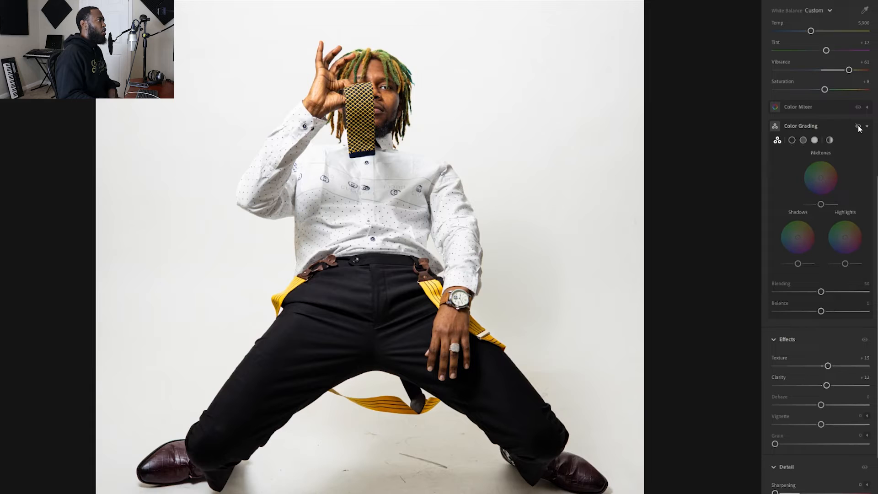
left_click(858, 128)
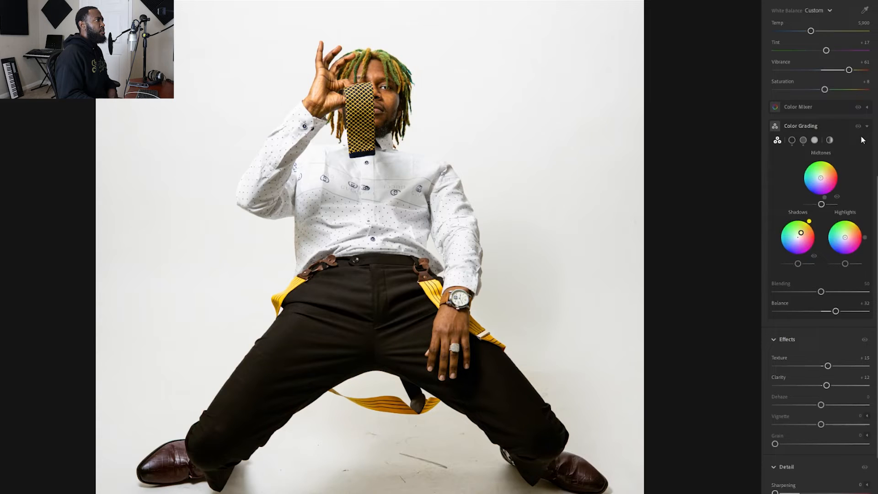
left_click(831, 109)
left_click(858, 50)
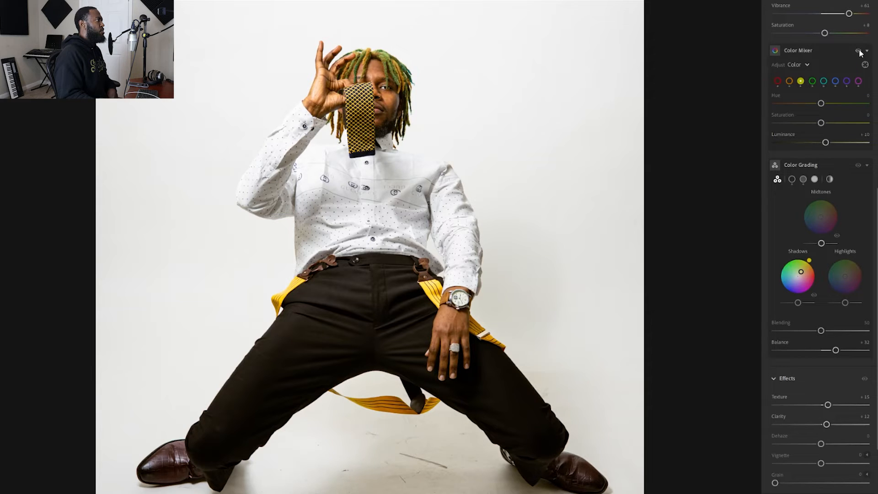
left_click(860, 52)
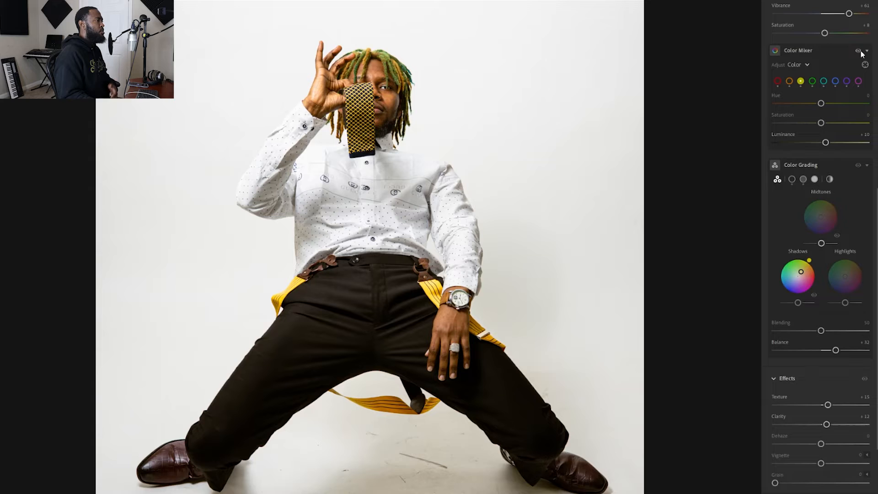
Step: Try strong and negative Texture values while viewing the face and tie up close, and set Texture to +10
scroll(819, 388, "down", 3)
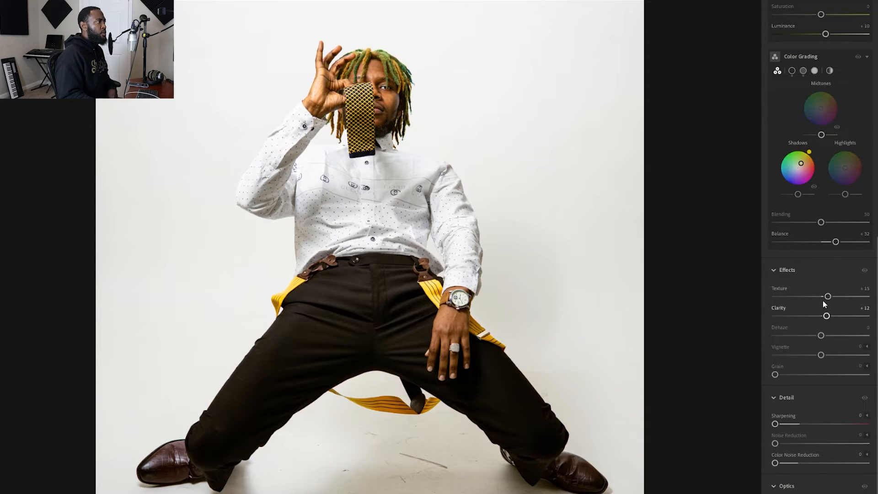
left_click(365, 76)
left_click(366, 186)
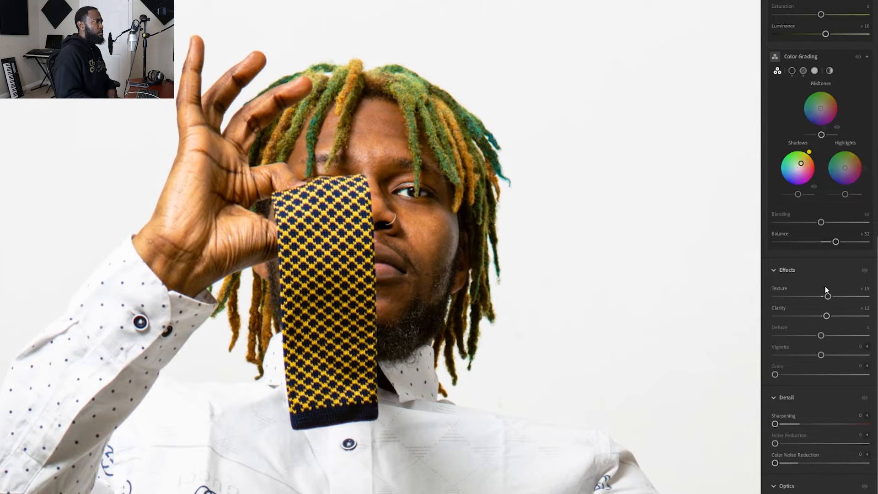
left_click_drag(852, 295, 816, 303)
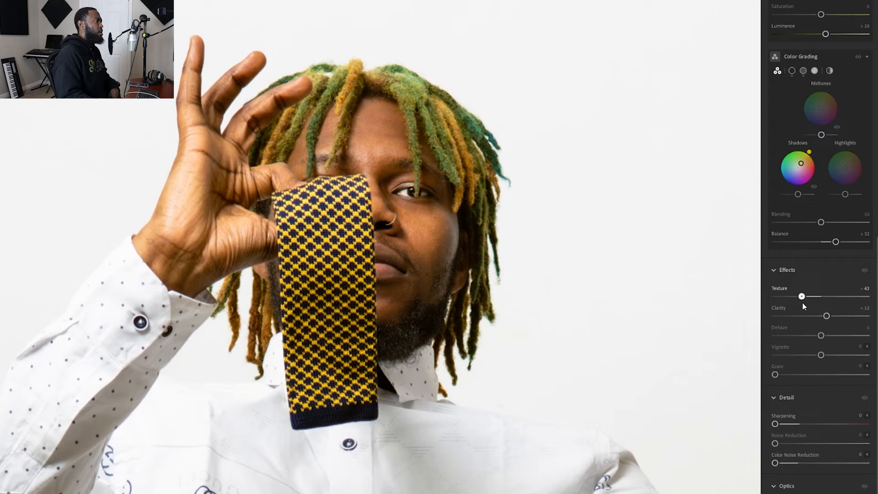
left_click_drag(804, 305, 826, 297)
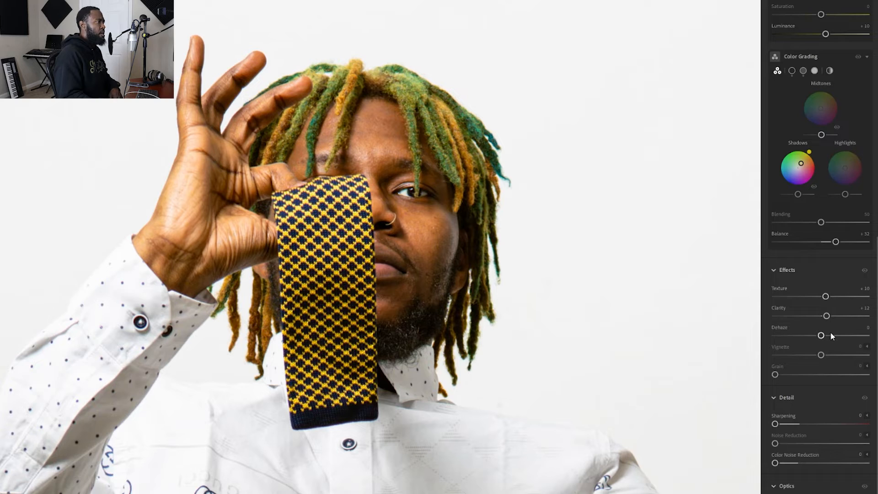
left_click(500, 230)
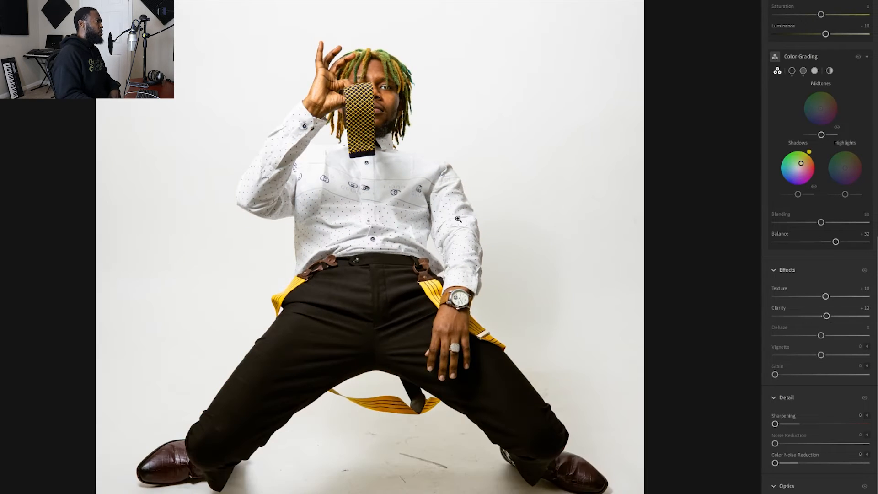
Step: Try Clarity at +21 and +44 while viewing the face, tie and hand up close, and set it to +4
left_click(384, 94)
mouse_move(826, 315)
left_mouse_down()
mouse_move(867, 316)
mouse_move(807, 317)
mouse_move(828, 322)
left_mouse_up()
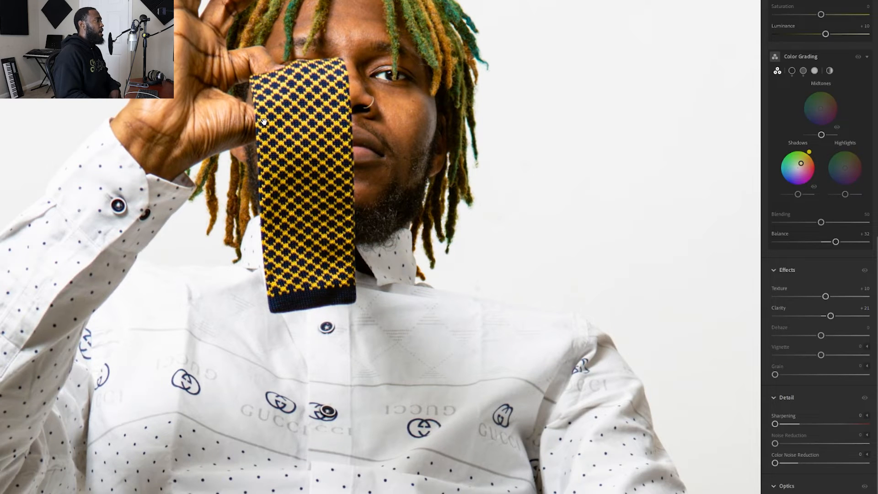
left_click_drag(270, 146, 305, 242)
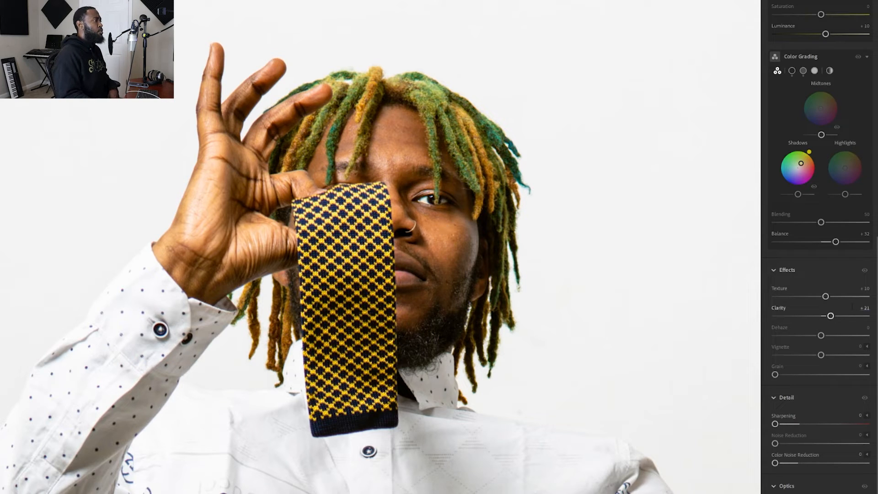
left_click_drag(831, 317, 842, 319)
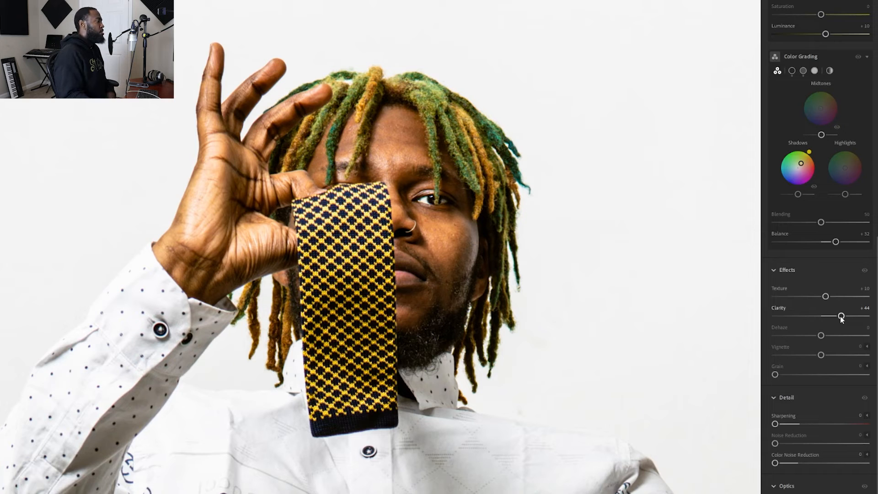
left_click_drag(842, 317, 823, 315)
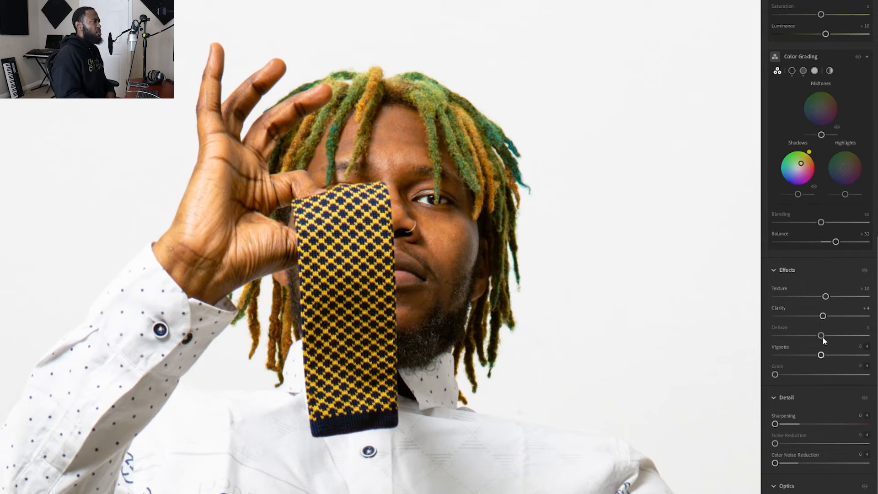
Step: Try Dehaze at +6, check the whole photo and the face, and reset Dehaze to 0
mouse_move(822, 336)
left_mouse_down()
mouse_move(839, 336)
mouse_move(787, 335)
mouse_move(822, 341)
left_mouse_up()
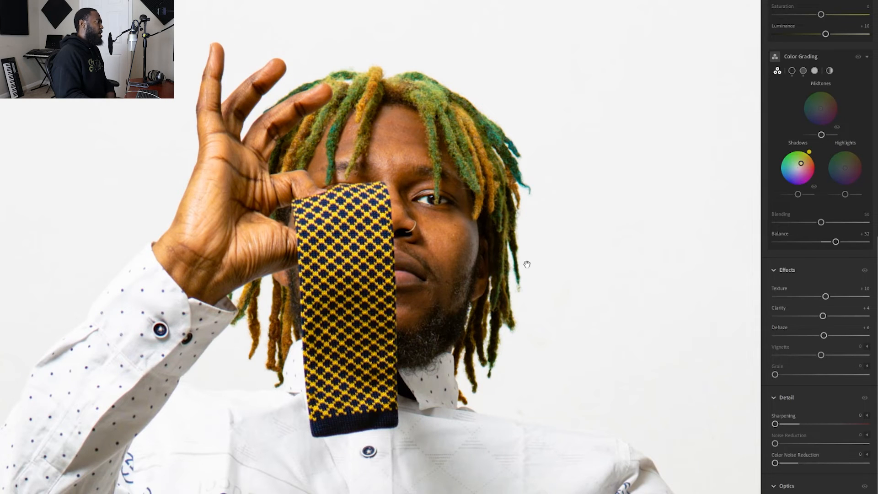
left_click(456, 237)
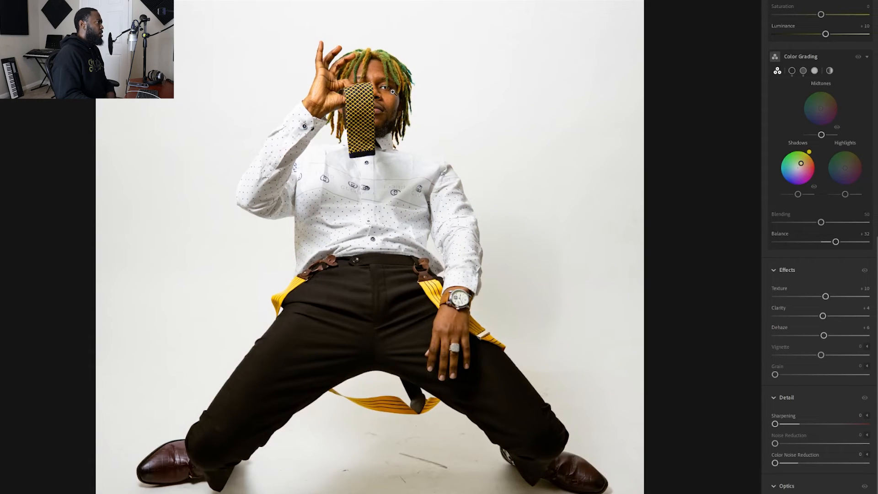
left_click(395, 128)
double_click(823, 334)
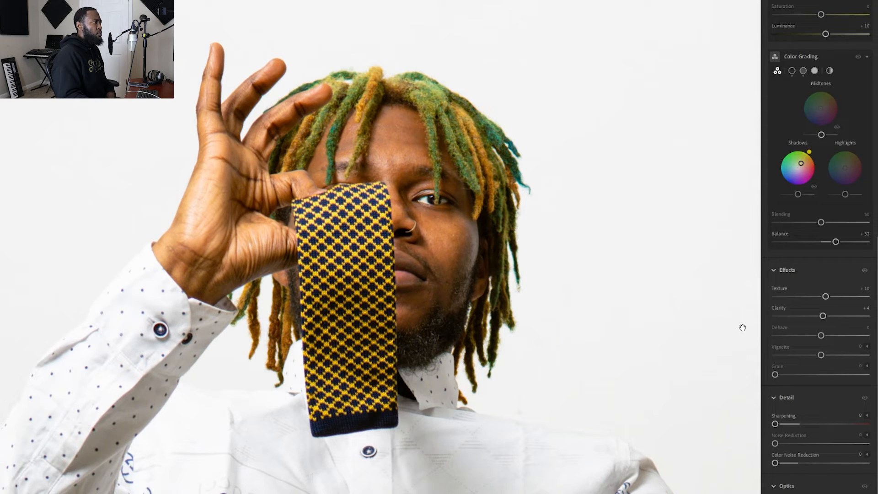
left_click(586, 291)
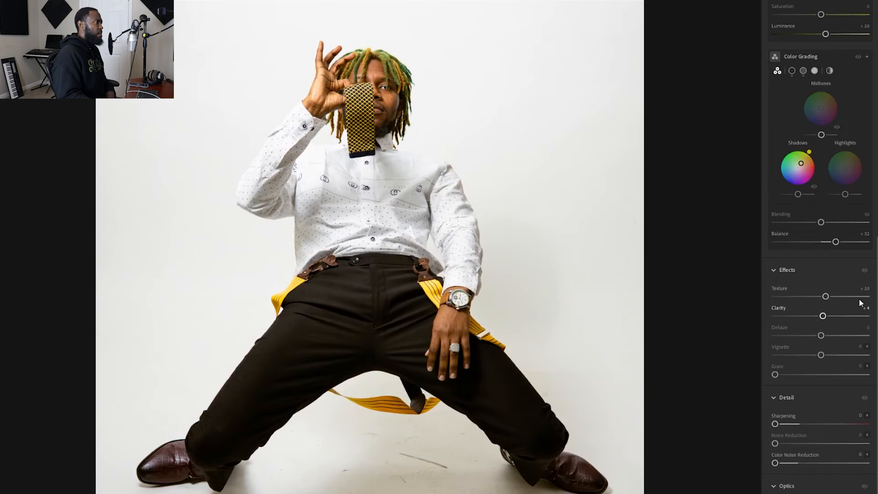
Step: Try a dark vignette at -17, ease it to -10, and expand the detailed vignette settings
mouse_move(820, 353)
left_mouse_down()
mouse_move(769, 354)
mouse_move(866, 354)
mouse_move(813, 357)
left_mouse_up()
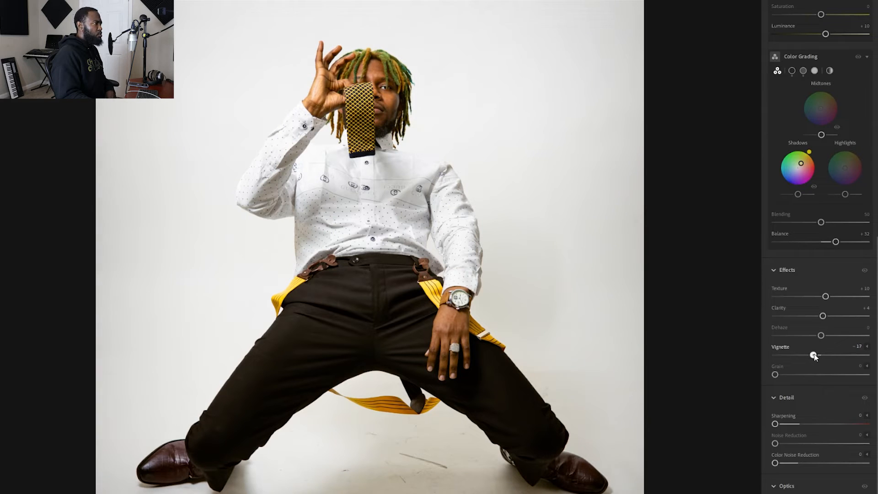
left_click_drag(814, 355, 817, 355)
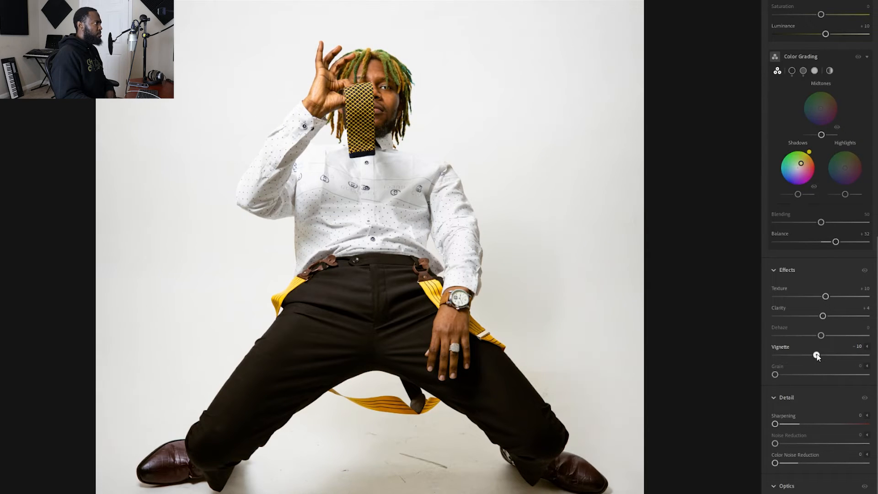
left_click(867, 348)
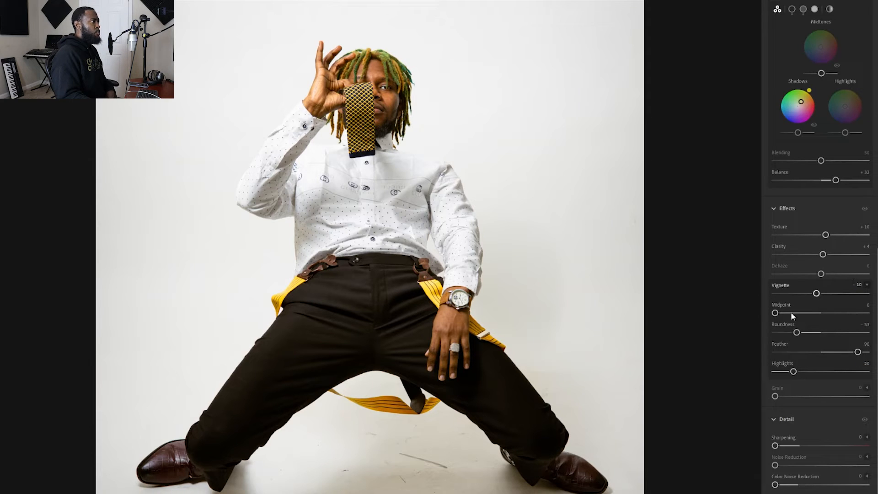
Step: Exaggerate the vignette to -100 to test its shape, and reset Midpoint to 50 and Roundness to 0
left_click_drag(775, 314, 818, 319)
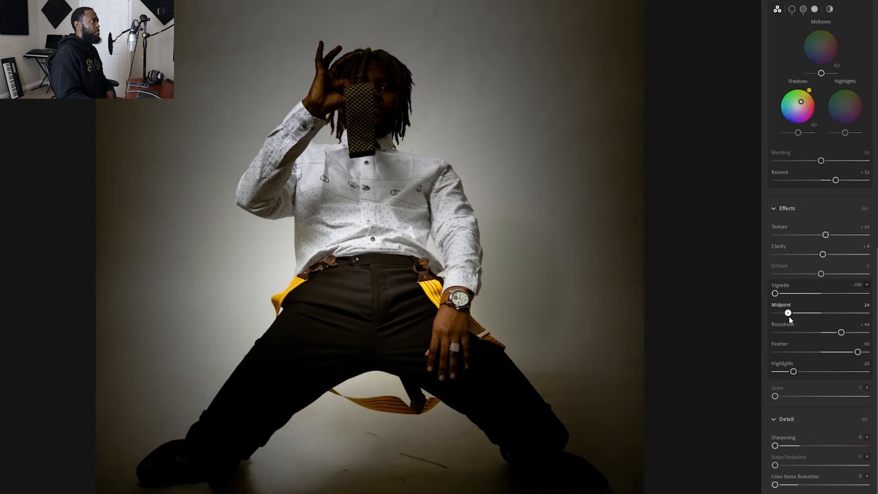
left_click_drag(789, 317, 798, 317)
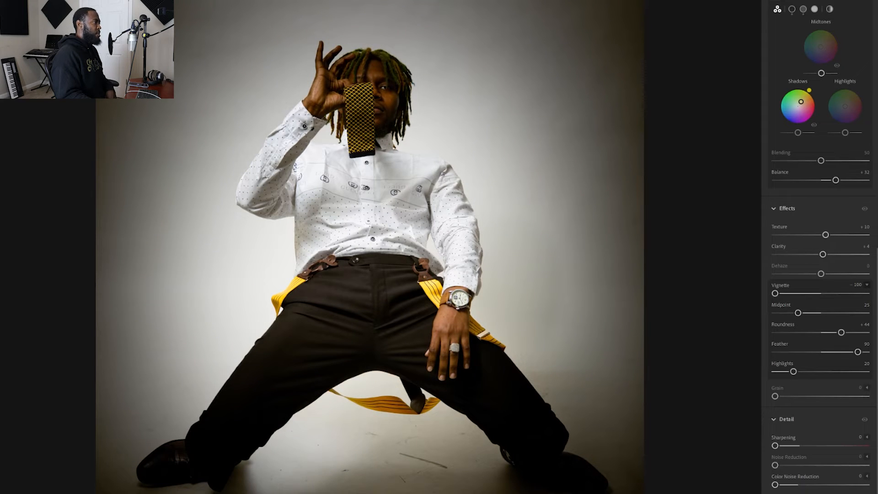
double_click(798, 313)
left_click_drag(846, 333, 825, 334)
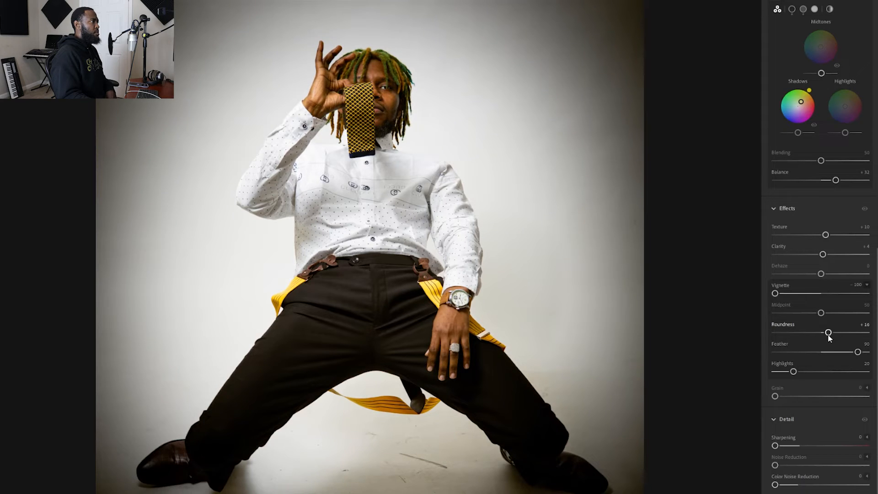
Step: Test the vignette's edge softness with Feather at 0, and set Feather to 49 and Highlights to 53
left_click_drag(858, 353, 772, 359)
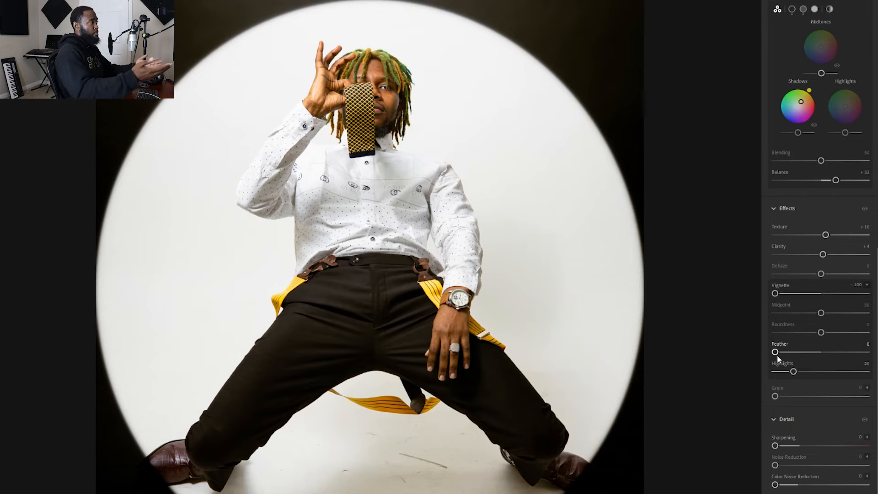
left_click_drag(778, 355, 819, 355)
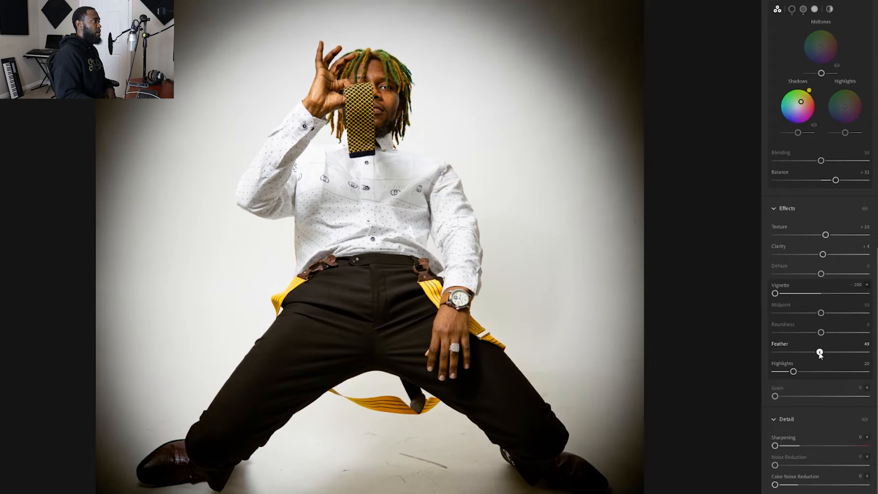
left_click_drag(794, 372, 826, 372)
double_click(826, 371)
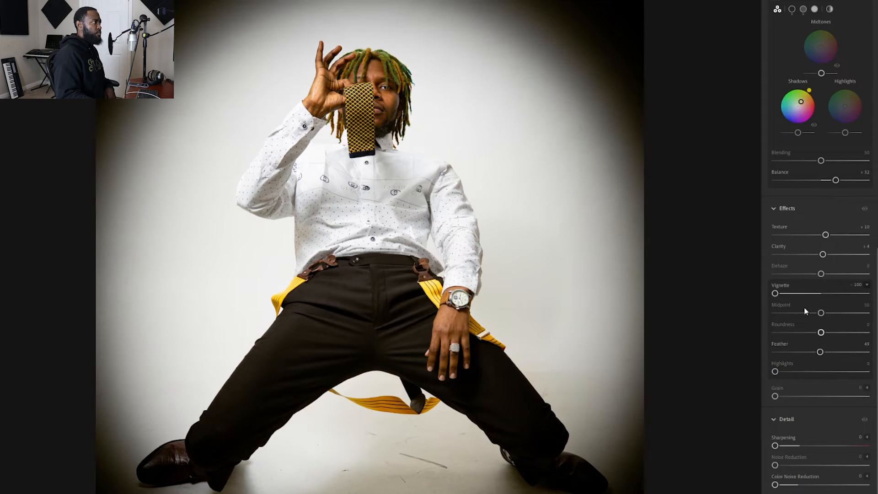
left_click(822, 372)
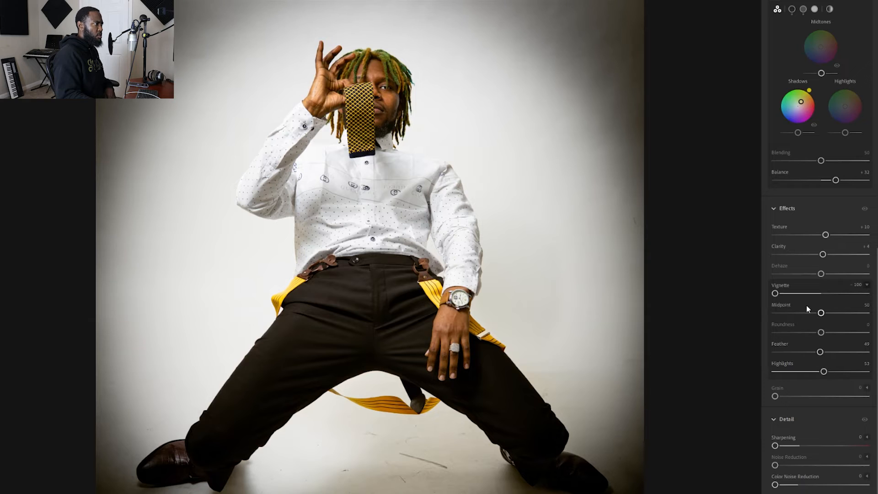
Step: Reduce the vignette amount to -8 and collapse its detailed settings
double_click(774, 294)
left_click_drag(821, 294, 818, 294)
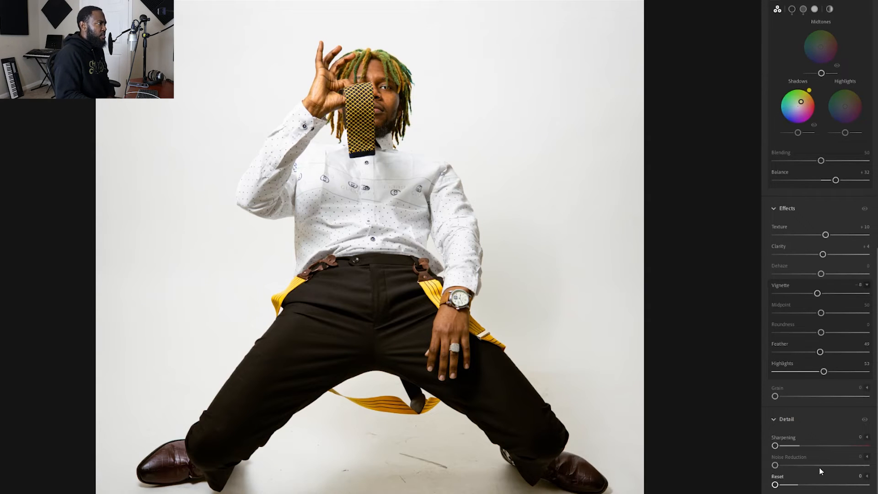
scroll(819, 412, "down", 3)
left_click(867, 171)
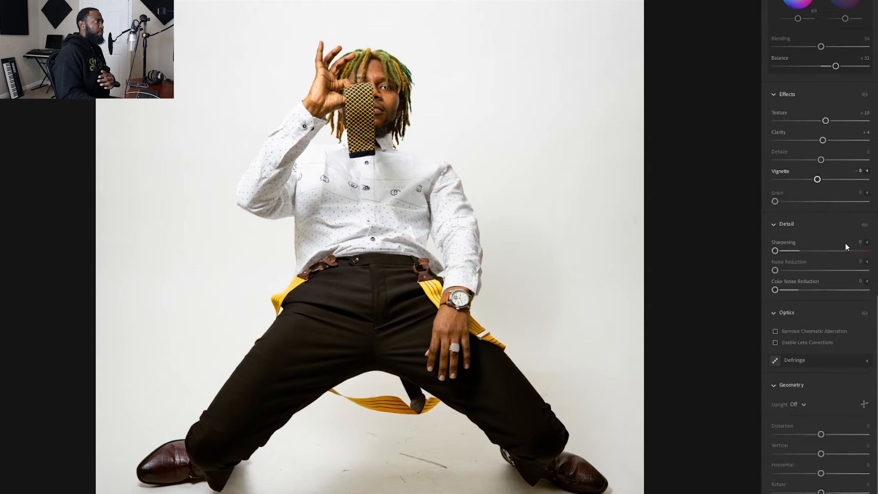
Step: Try a white vignette at +100 and a reset to 0, and undo both vignette changes
scroll(846, 247, "up", 2)
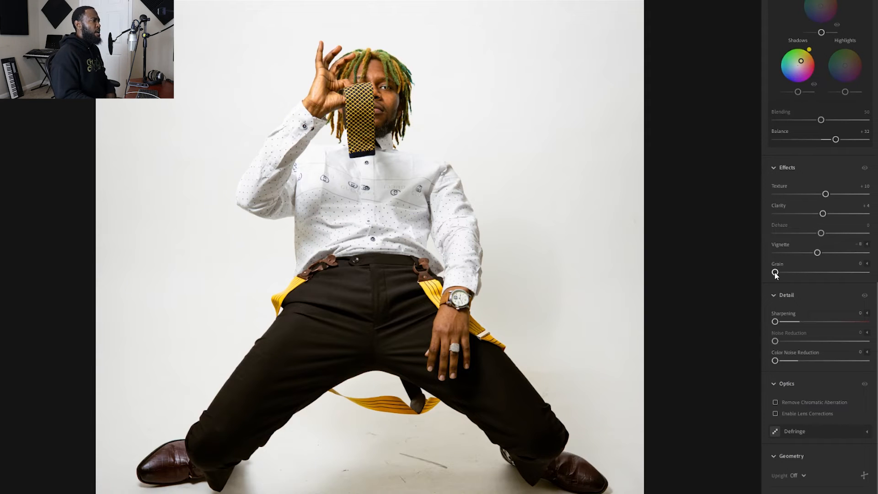
left_click_drag(817, 252, 867, 253)
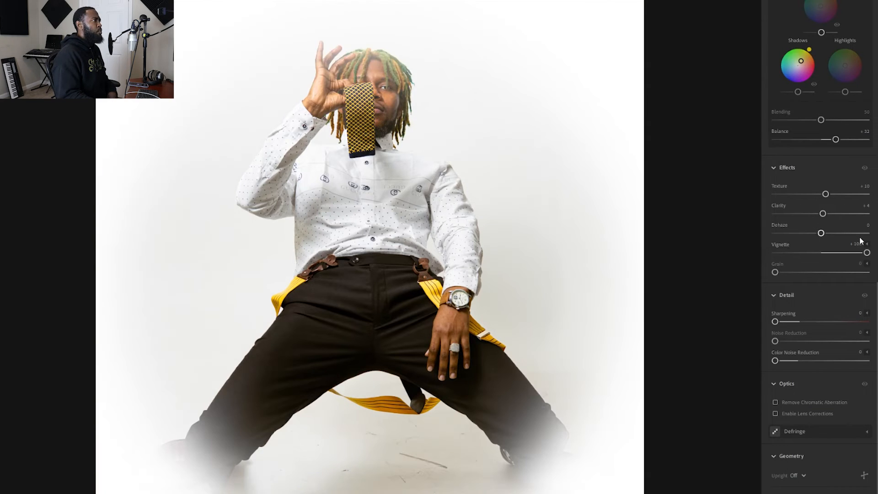
double_click(824, 255)
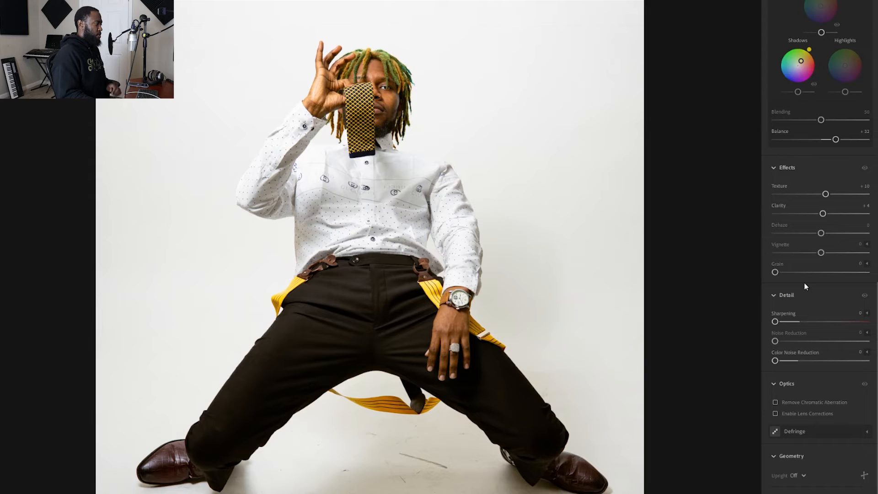
key("ctrl+z")
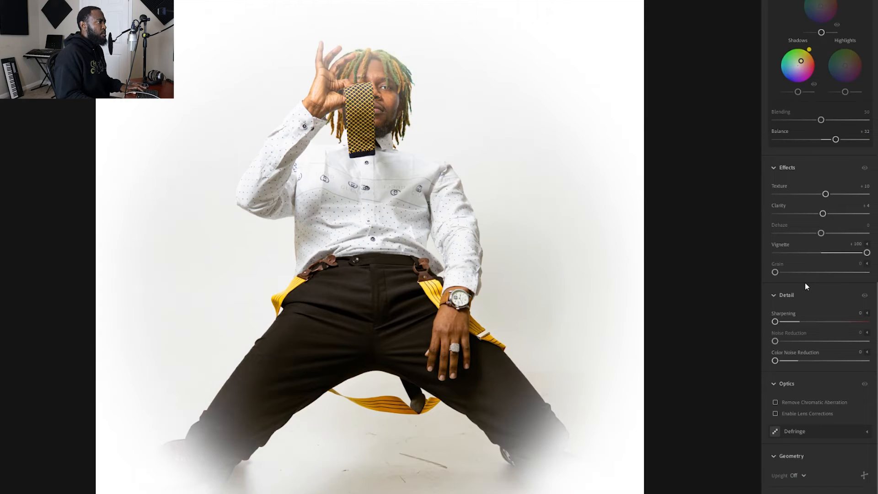
key("ctrl+z")
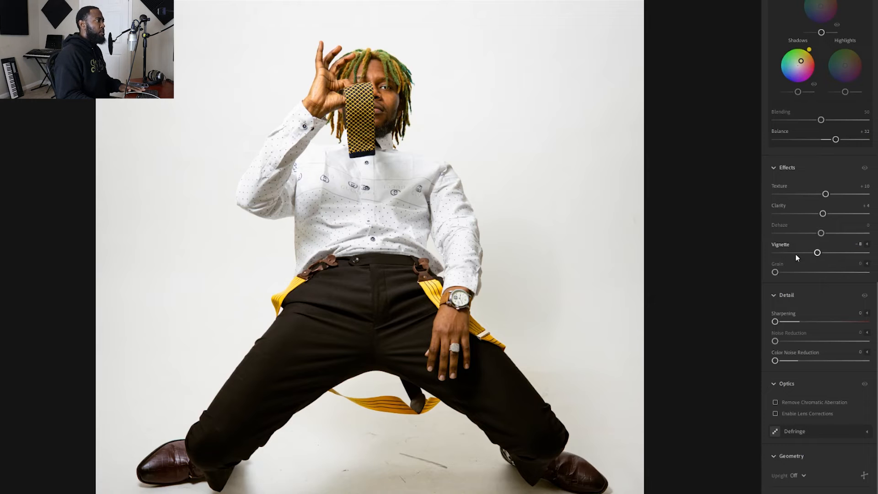
Step: Test film grain at 91 and 100 on the portrait, inspect the texture up close, and return Grain to 0
left_click_drag(774, 273, 858, 273)
left_click(370, 87)
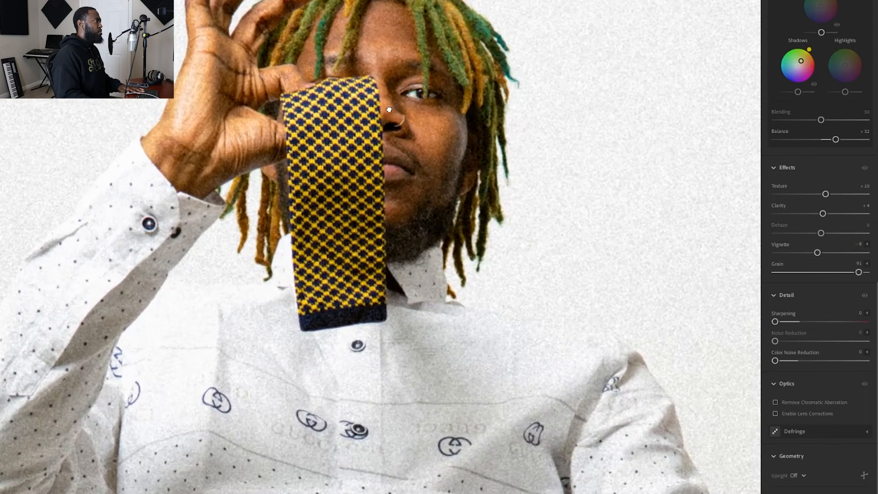
left_click_drag(580, 104, 556, 199)
left_click_drag(858, 273, 866, 273)
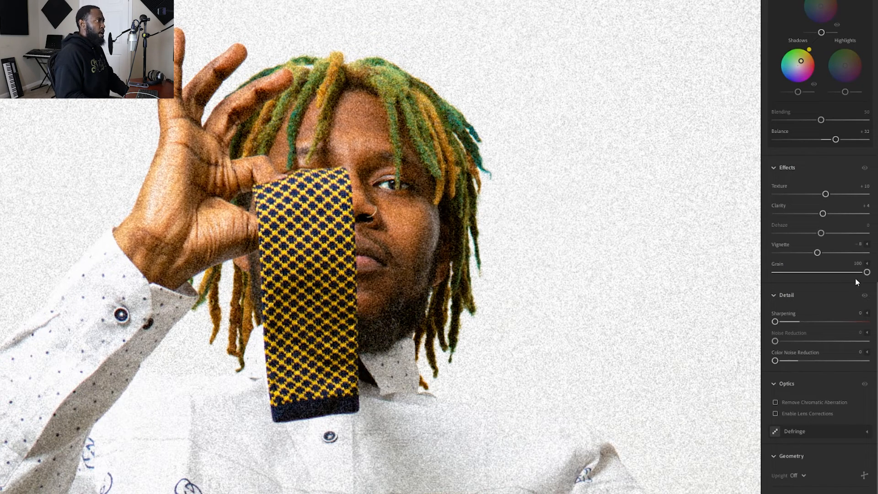
left_click(816, 273)
left_click_drag(789, 272, 754, 274)
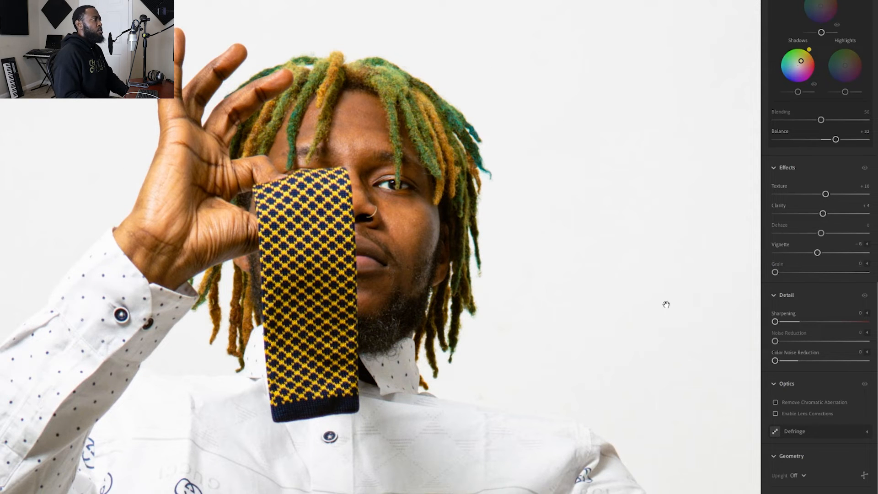
left_click(358, 198)
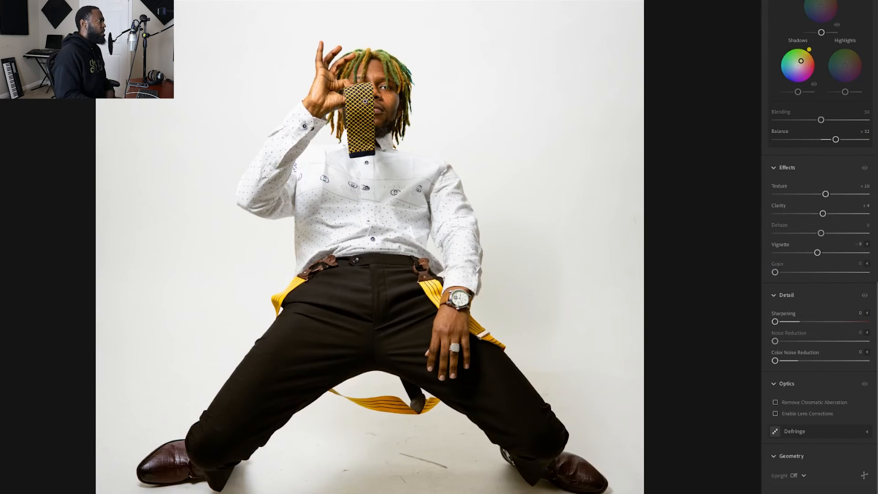
Step: Raise Sharpening to 42 and inspect the face and hair up close
left_click(365, 101)
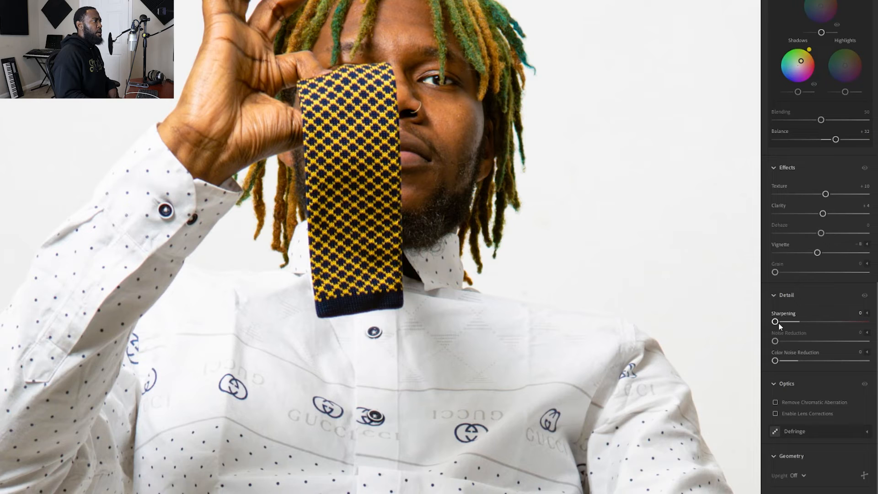
left_click_drag(775, 323, 801, 322)
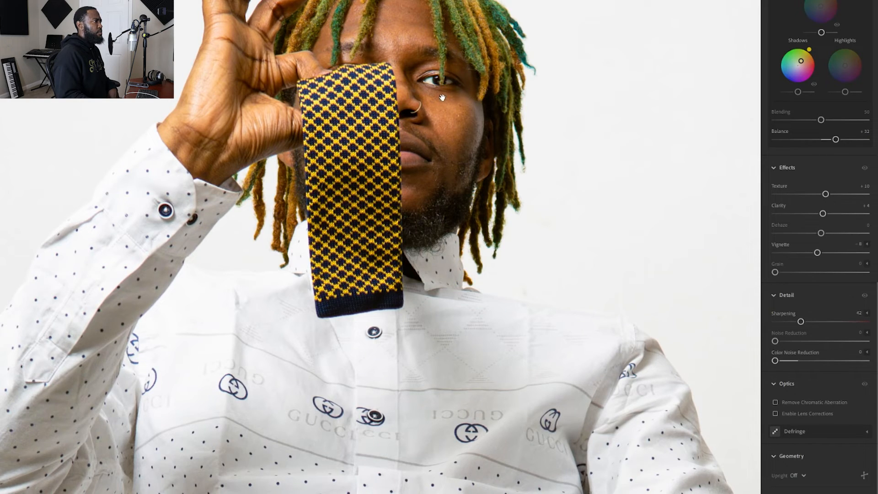
left_click_drag(435, 89, 441, 250)
left_click(424, 217)
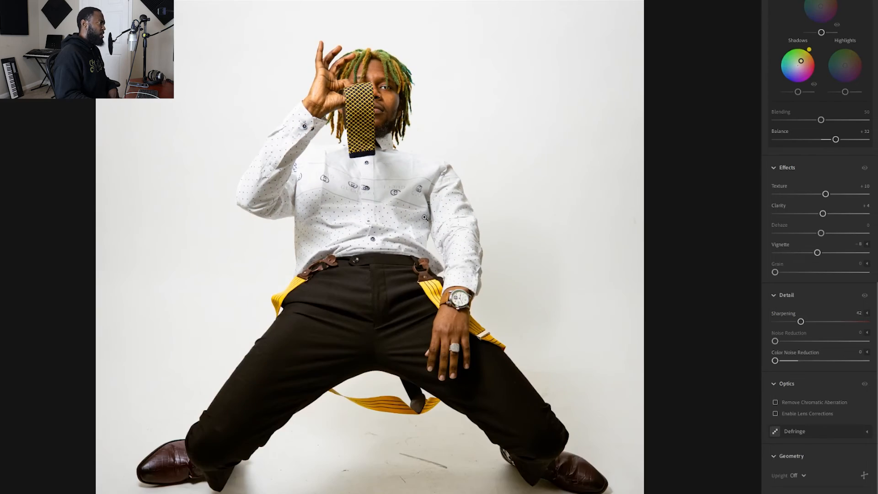
left_click(400, 106)
left_click_drag(330, 18, 382, 223)
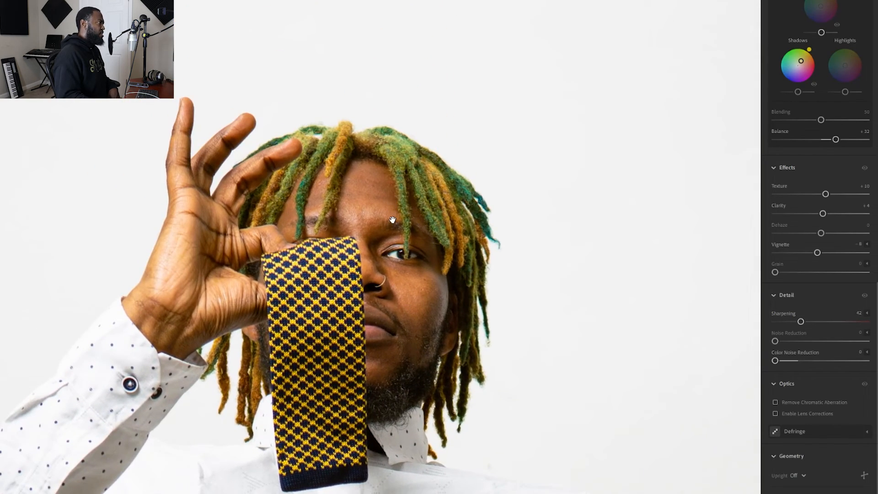
key("ctrl+=")
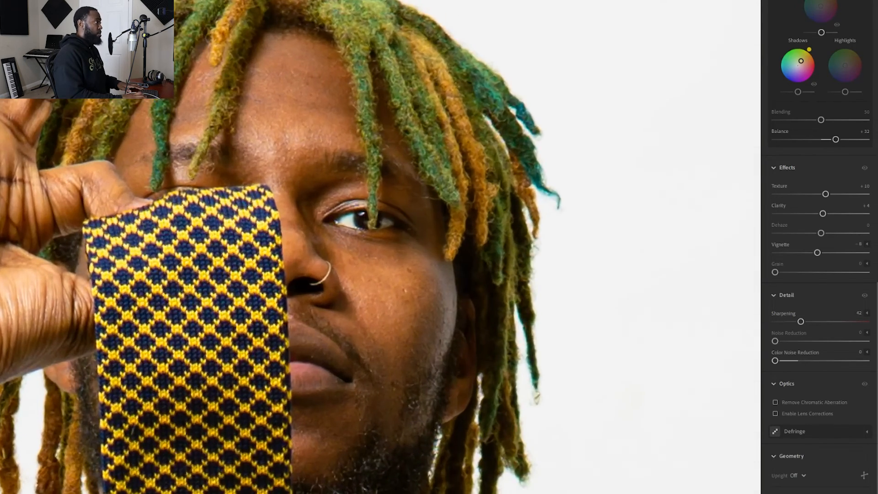
Step: Test stronger Sharpening at 118 and 82, comparing the full image with a close-up of the tie and face
left_click_drag(295, 251, 397, 294)
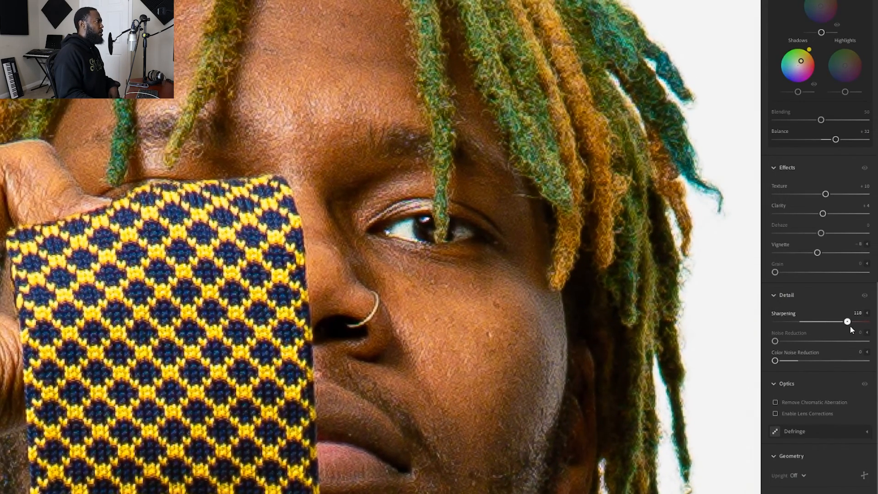
left_click_drag(853, 326, 823, 322)
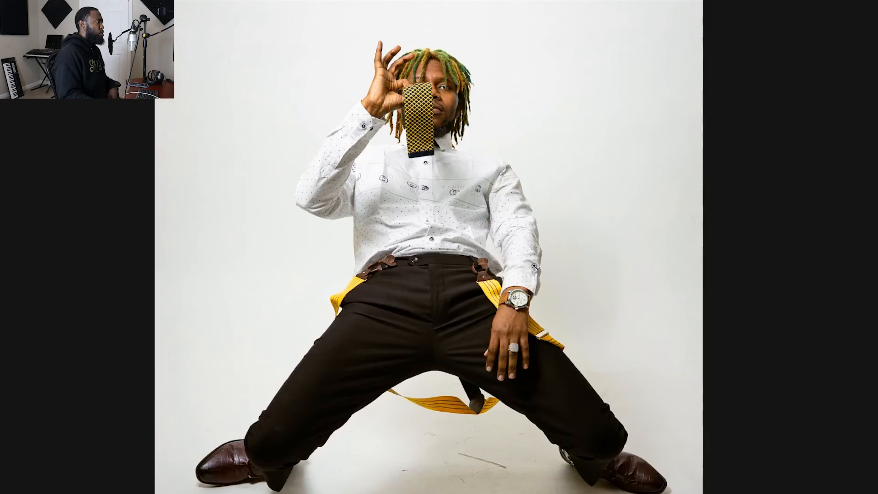
left_click(425, 106)
left_click_drag(166, 210, 454, 236)
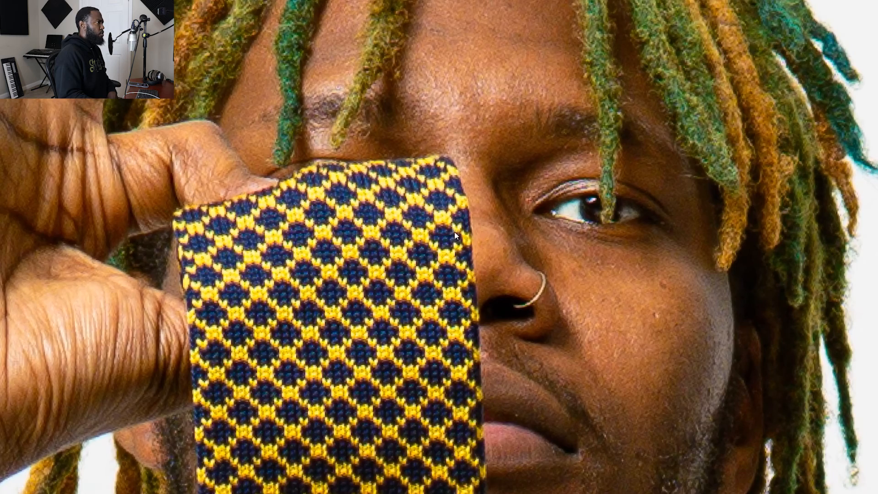
left_click(454, 236)
key("f")
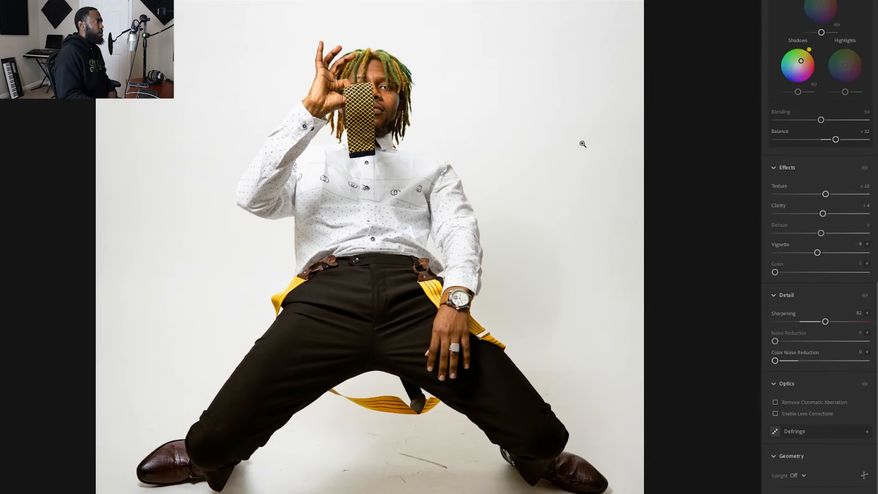
Step: Set Sharpening to 59 and check the face, tie and hair at close range
left_click_drag(826, 322, 811, 322)
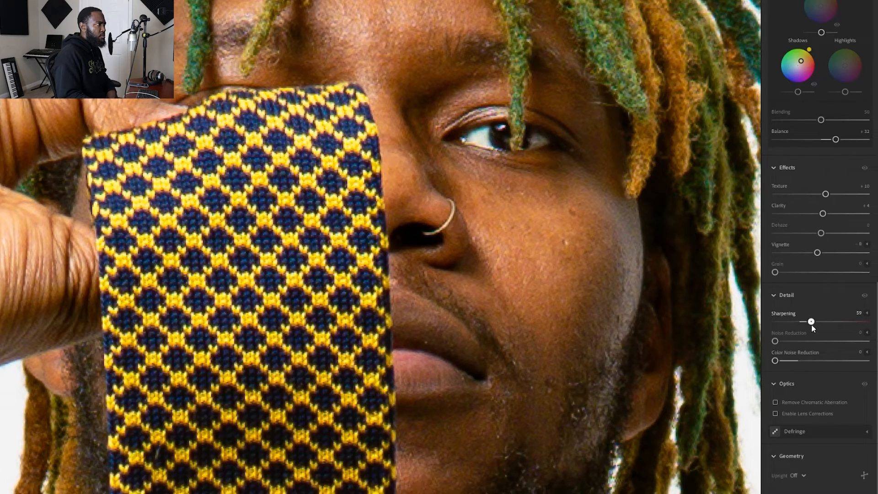
left_click(361, 146)
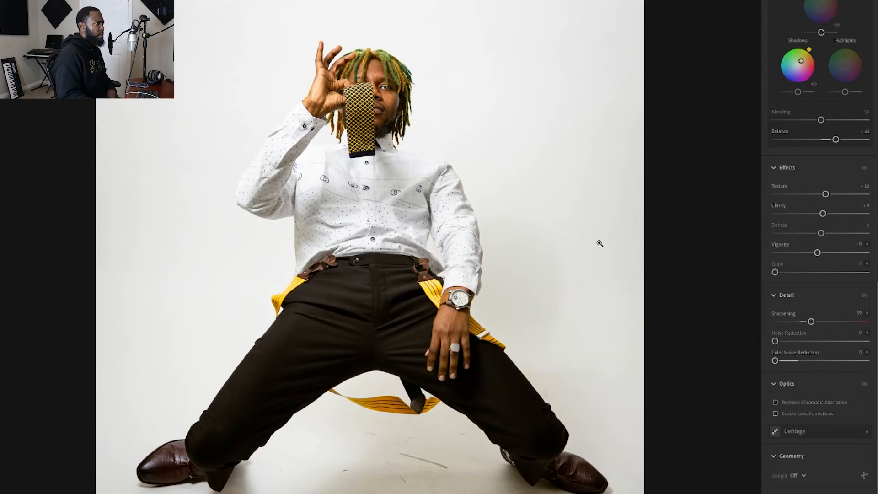
left_click(372, 95)
left_click_drag(476, 101, 471, 283)
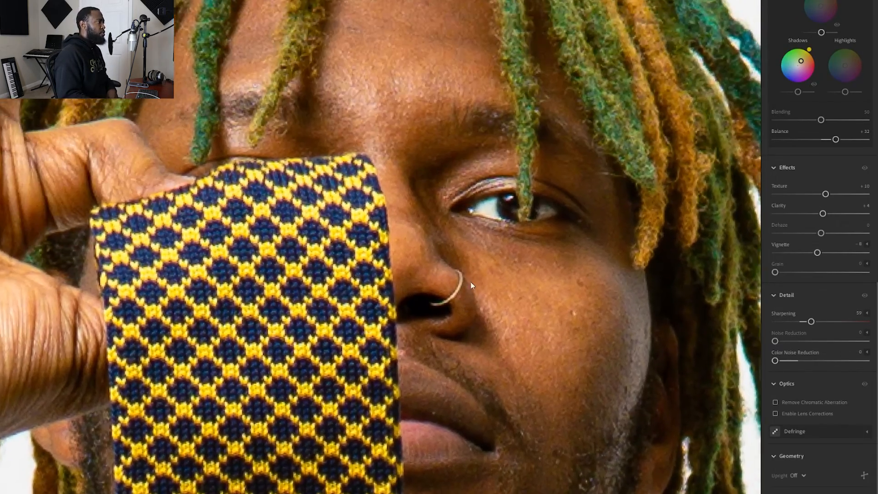
left_click_drag(392, 173, 364, 248)
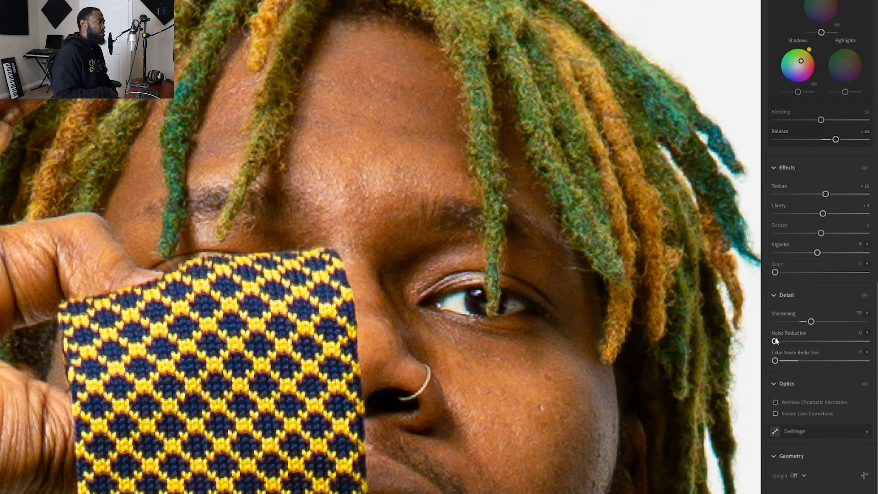
Step: Test Noise Reduction at 17, 100 and 47 to compare the smoothing of the skin and hair
left_click_drag(775, 341, 828, 348)
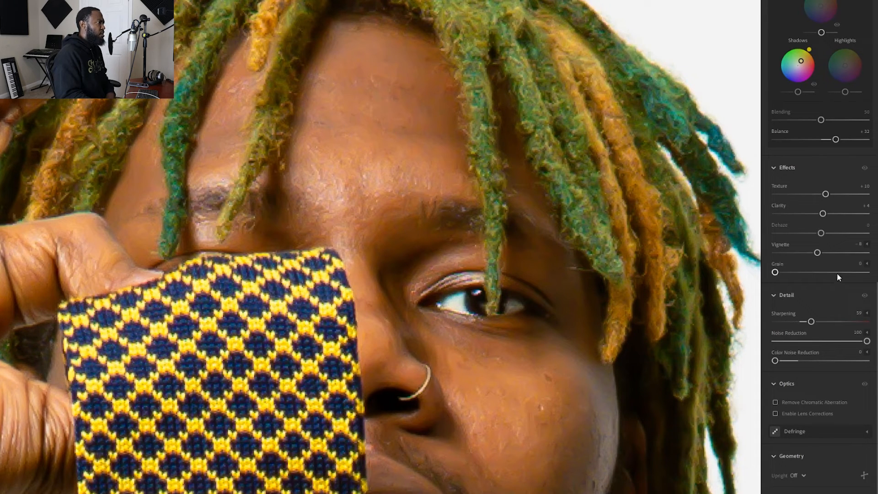
left_click_drag(870, 343, 772, 343)
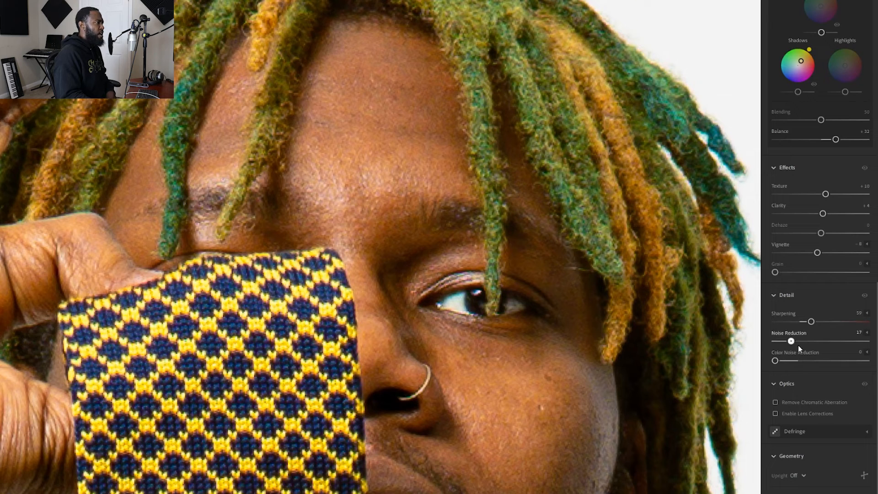
left_click_drag(815, 345, 833, 345)
left_click_drag(854, 348, 875, 353)
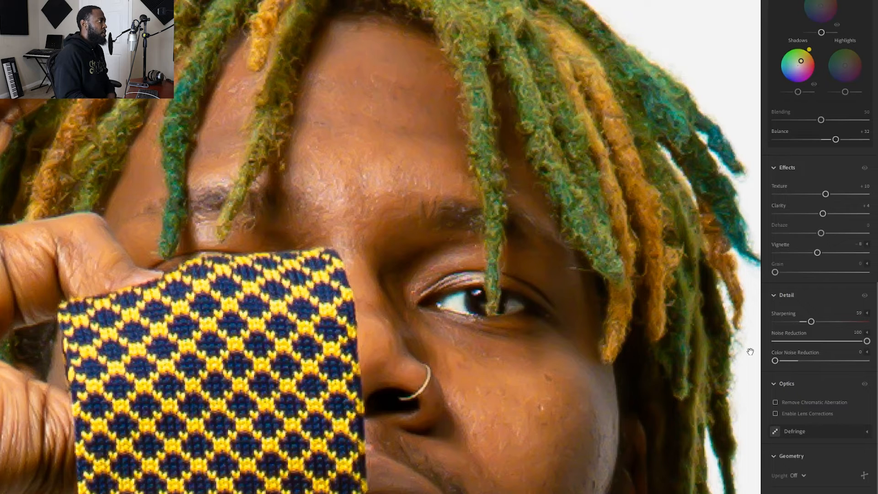
left_click(818, 341)
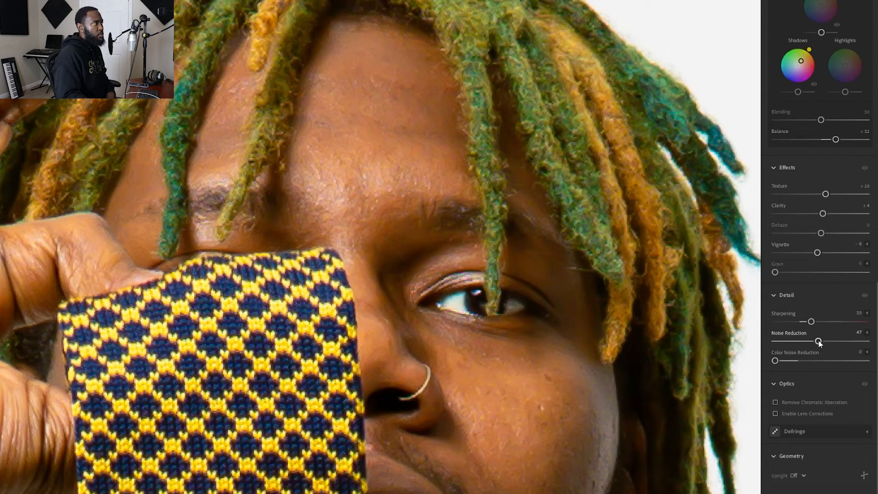
Step: Set Noise Reduction to 12 and inspect the skin, tie and hair detail
left_click_drag(819, 342, 787, 346)
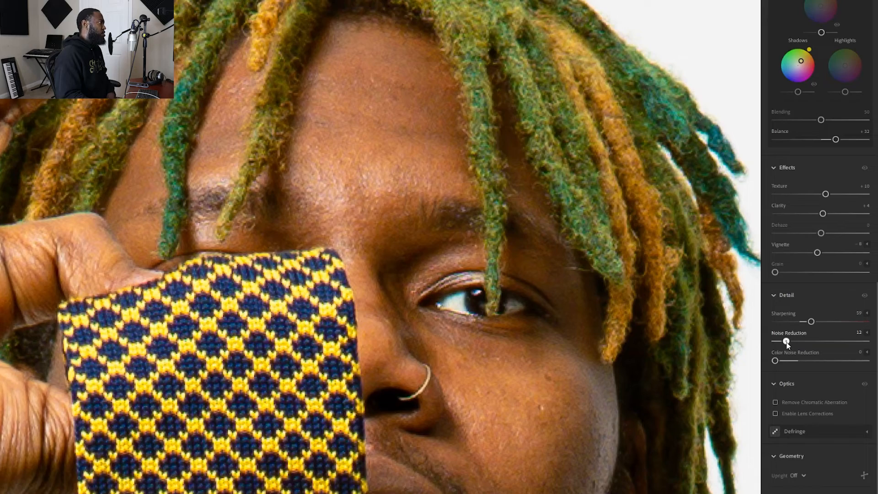
left_click_drag(348, 243, 414, 102)
left_click_drag(469, 325, 391, 287)
left_click_drag(740, 362, 687, 369)
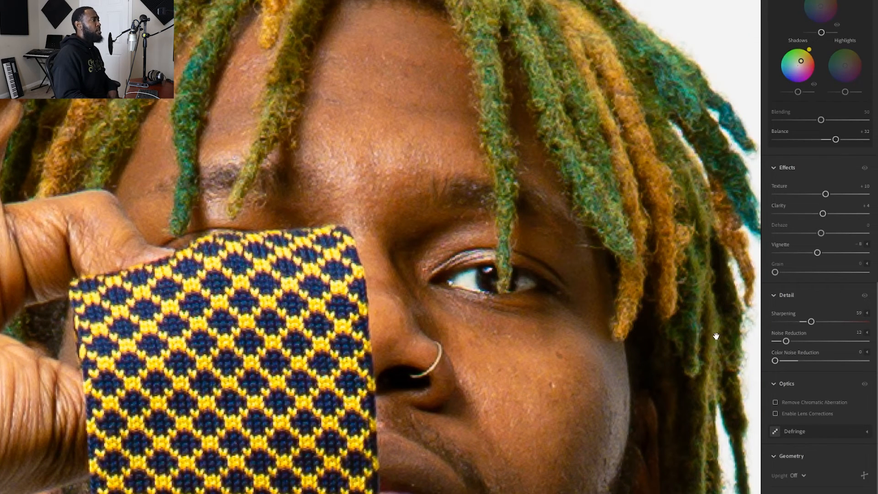
left_click_drag(202, 235, 205, 239)
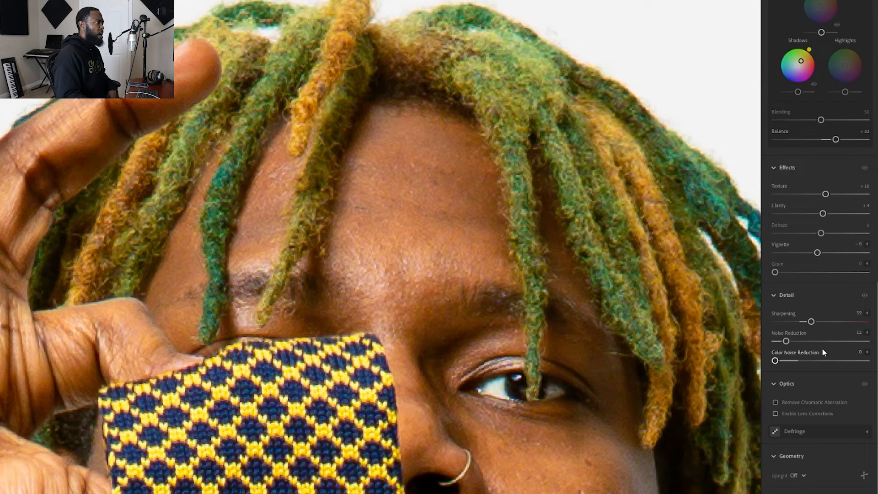
Step: Test Color Noise Reduction at 34, set it to 25, and enable Remove Chromatic Aberration and Lens Corrections
left_click_drag(775, 360, 801, 368)
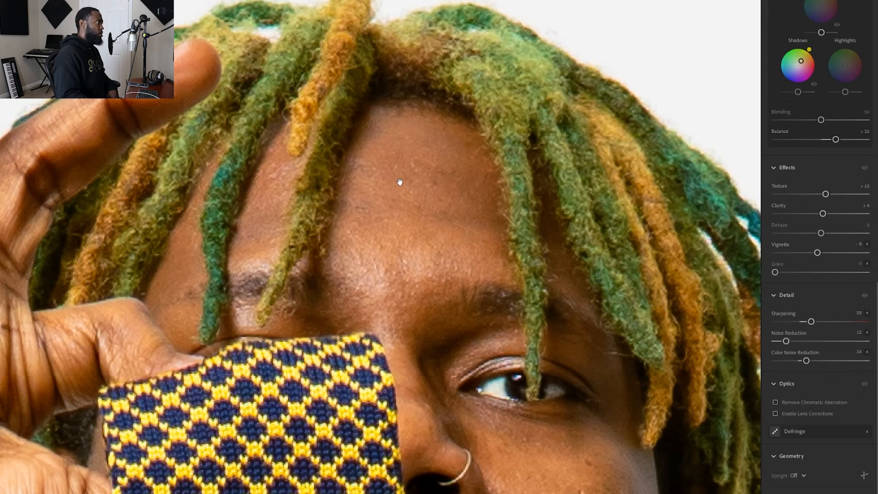
left_click_drag(807, 361, 734, 367)
left_click_drag(345, 203, 345, 219)
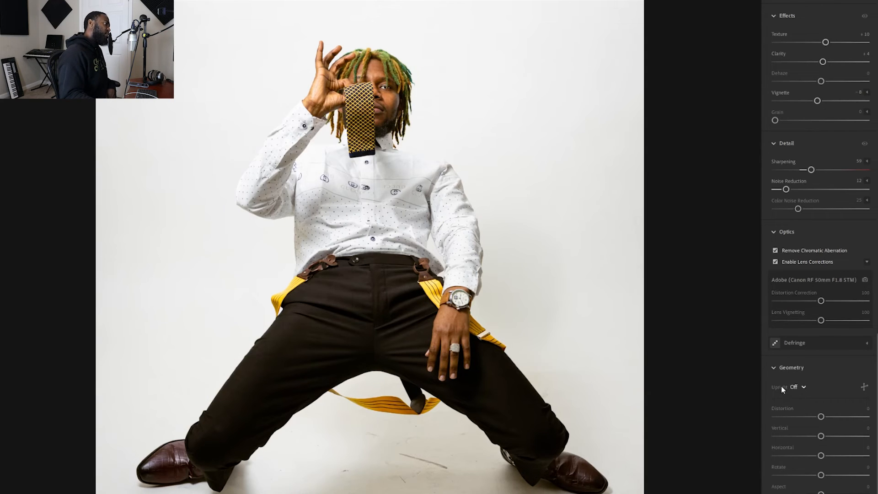
Step: View the Upright options, try the Distortion and Vertical geometry adjustments, and reset both to 0
left_click(805, 388)
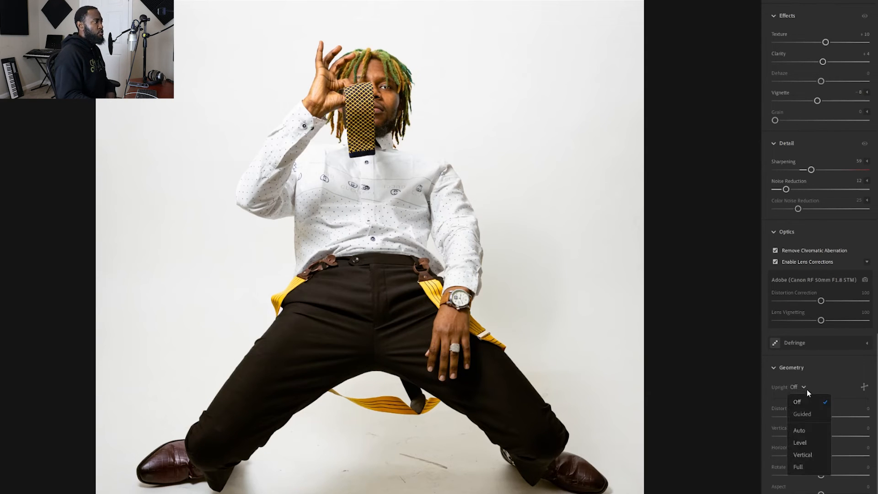
left_click(857, 418)
left_click_drag(821, 417, 831, 438)
double_click(812, 418)
double_click(829, 437)
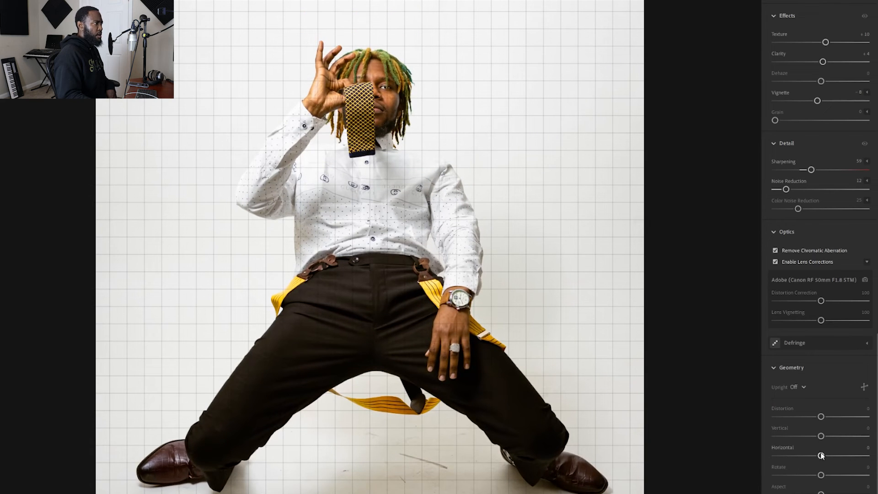
Step: Try geometry adjustments with Horizontal at +16, Rotate, and Aspect at +37, resetting each one to 0
mouse_move(821, 457)
left_mouse_down()
mouse_move(811, 457)
mouse_move(828, 459)
left_mouse_up()
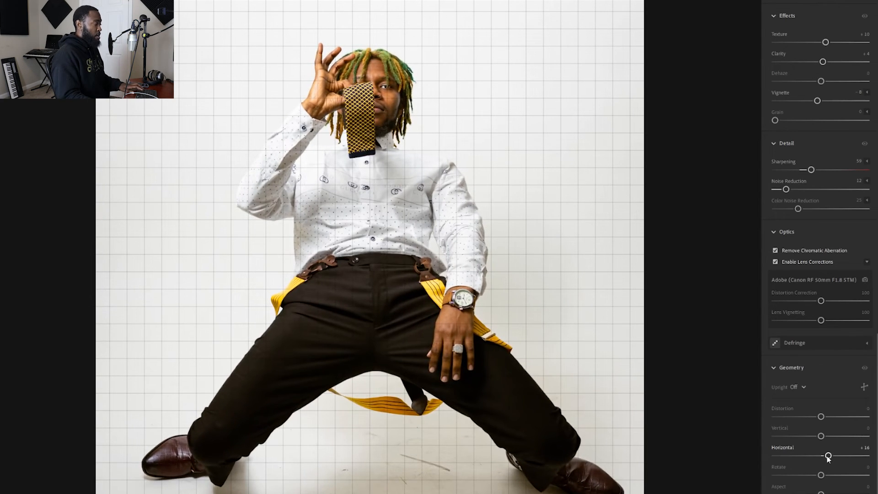
double_click(829, 457)
left_click_drag(821, 475, 867, 475)
double_click(867, 475)
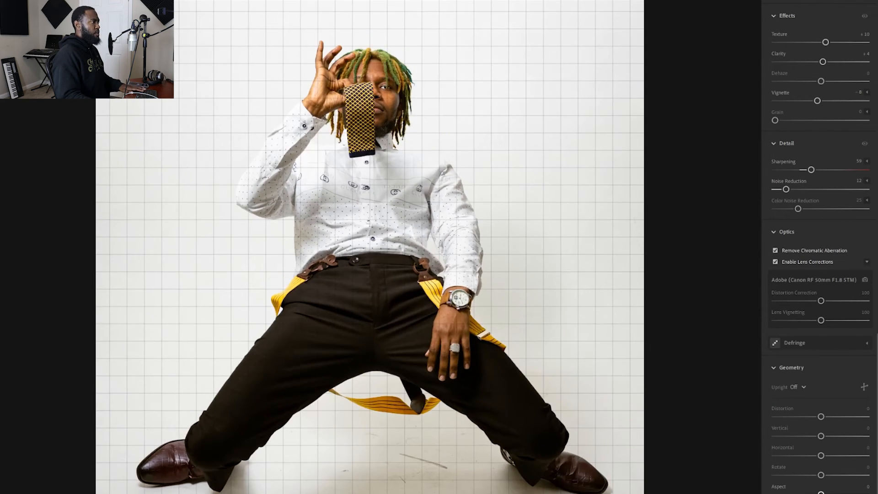
mouse_move(821, 492)
left_mouse_down()
mouse_move(839, 493)
mouse_move(780, 493)
mouse_move(828, 493)
left_mouse_up()
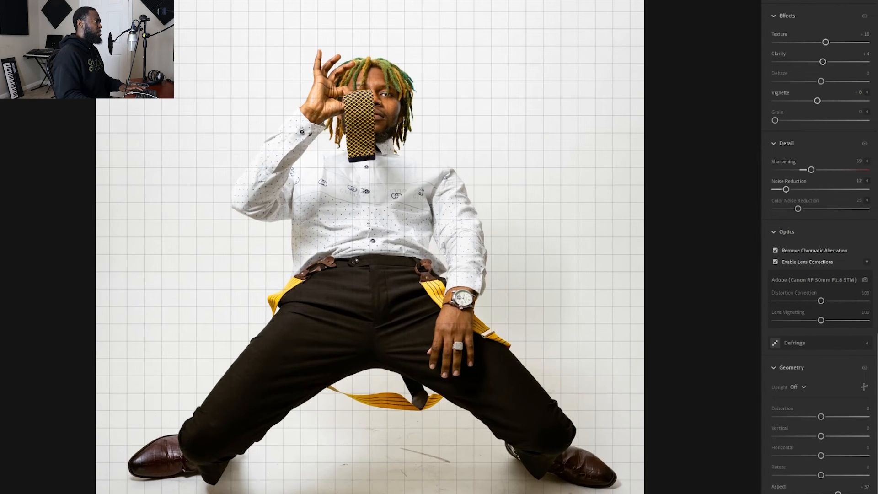
double_click(838, 493)
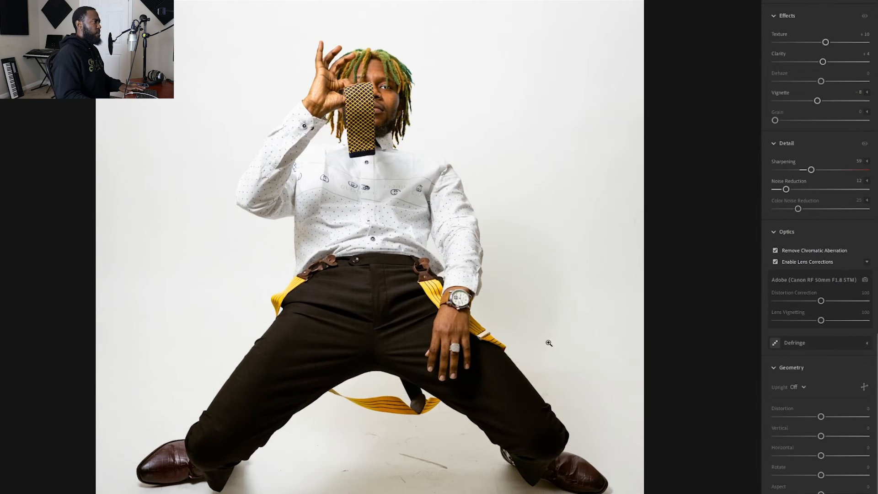
Step: Try the Guided Upright mode and exit it without drawing any guides
left_click(801, 388)
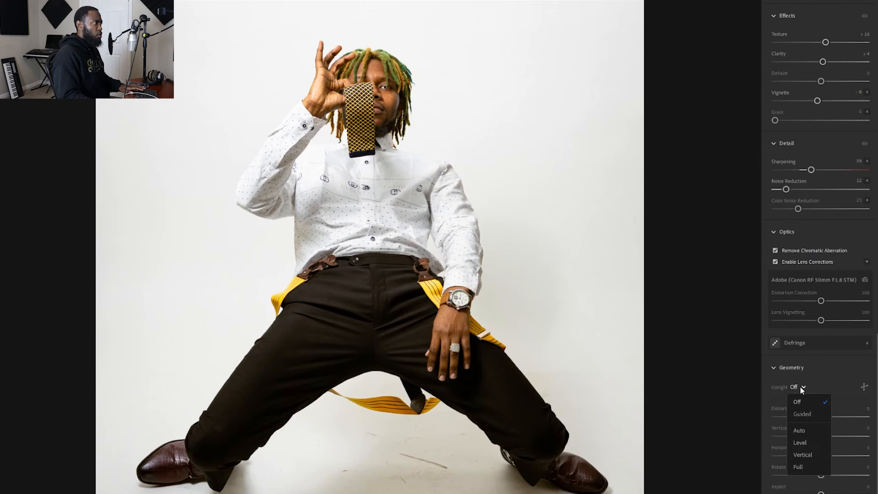
left_click(808, 413)
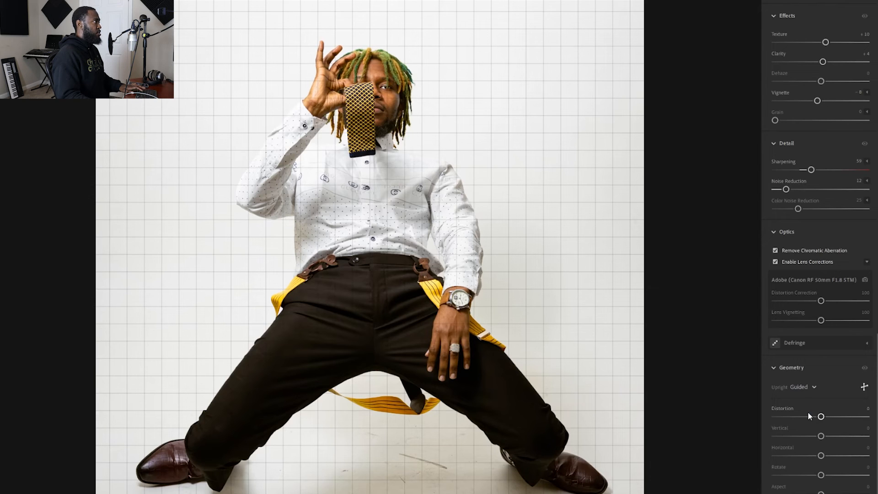
key("Escape")
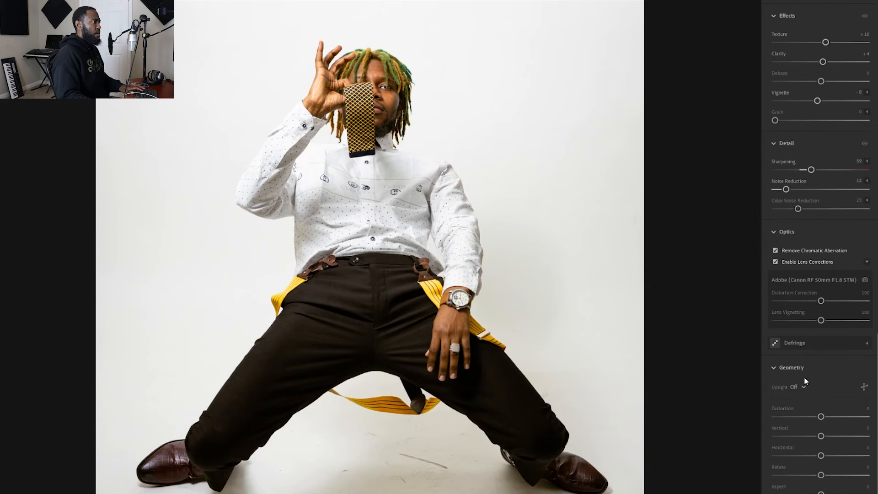
Step: Try the Auto, Level and Vertical Upright corrections in Geometry one after another, and set Upright back to Off
left_click(798, 387)
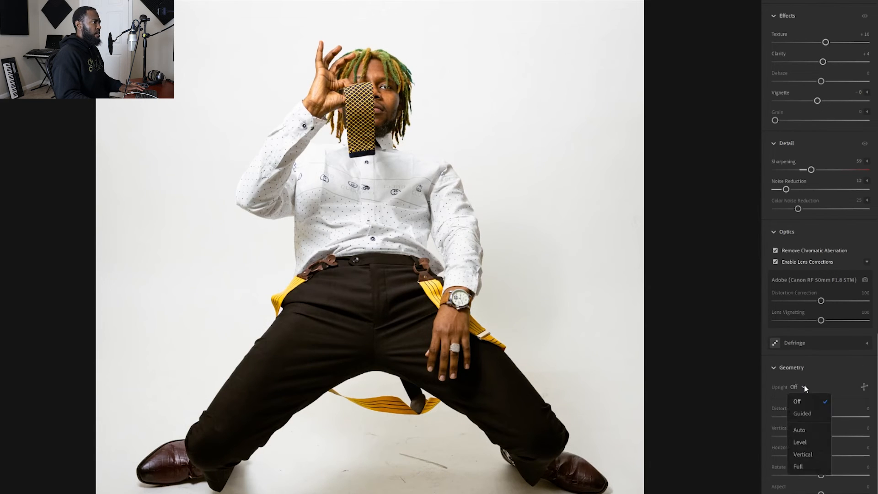
left_click(822, 431)
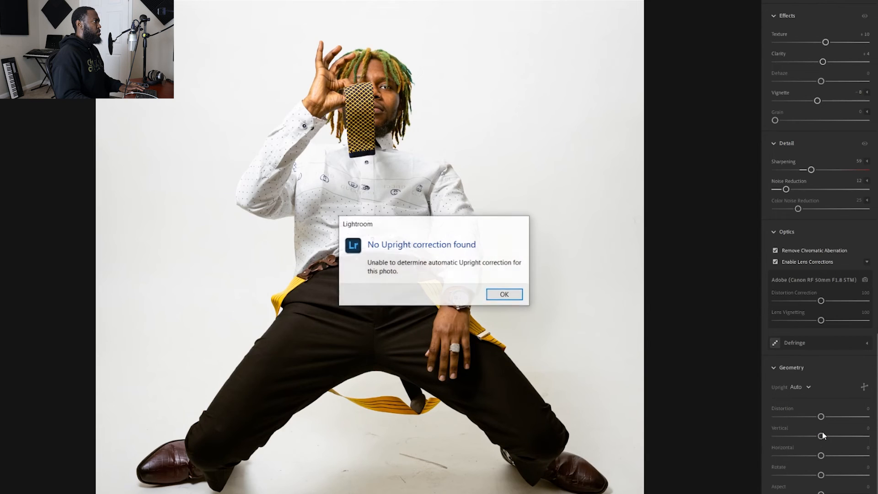
left_click(515, 297)
left_click(802, 387)
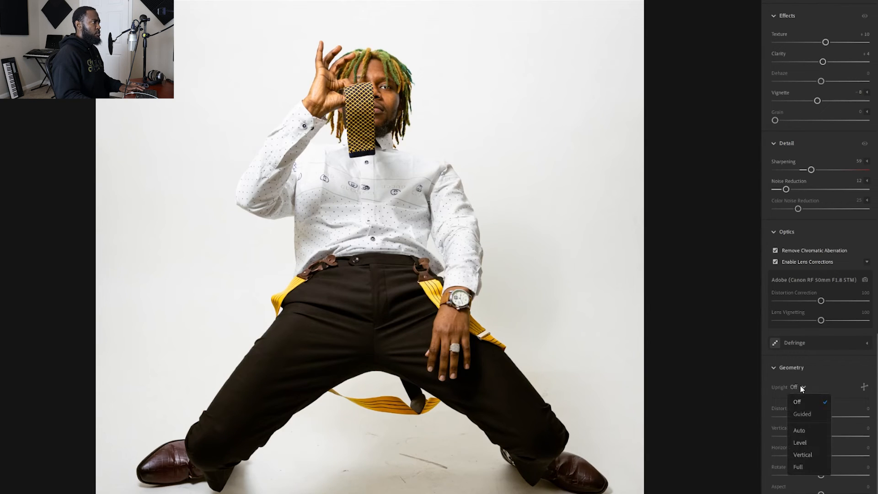
left_click(807, 443)
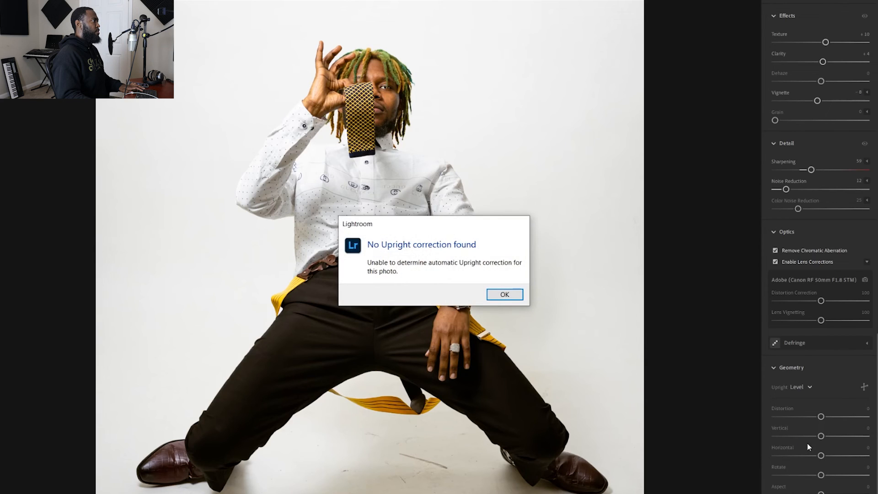
left_click(508, 295)
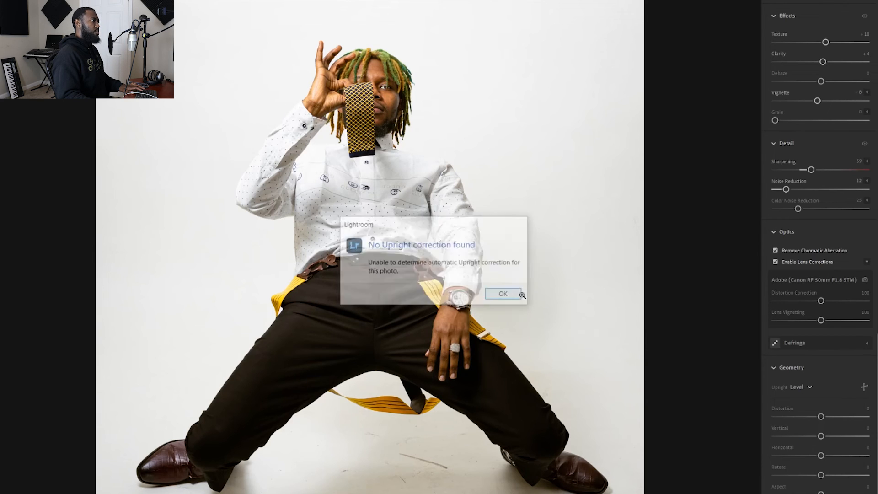
left_click(802, 388)
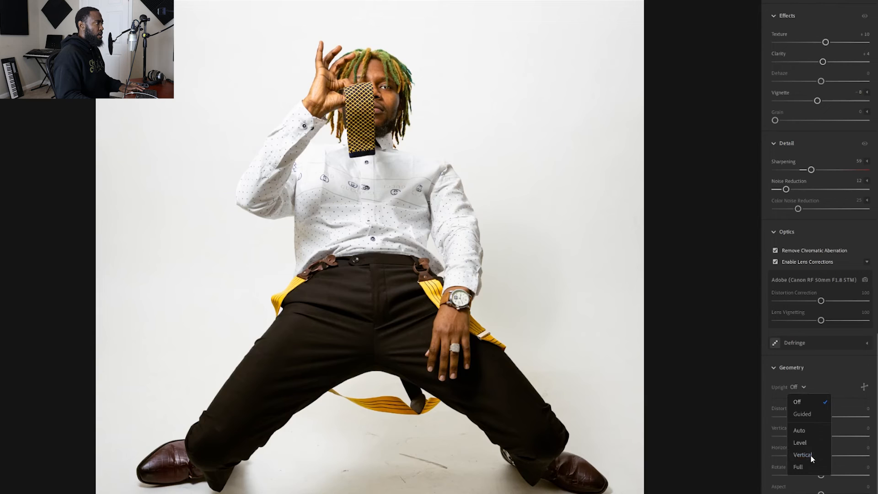
left_click(808, 454)
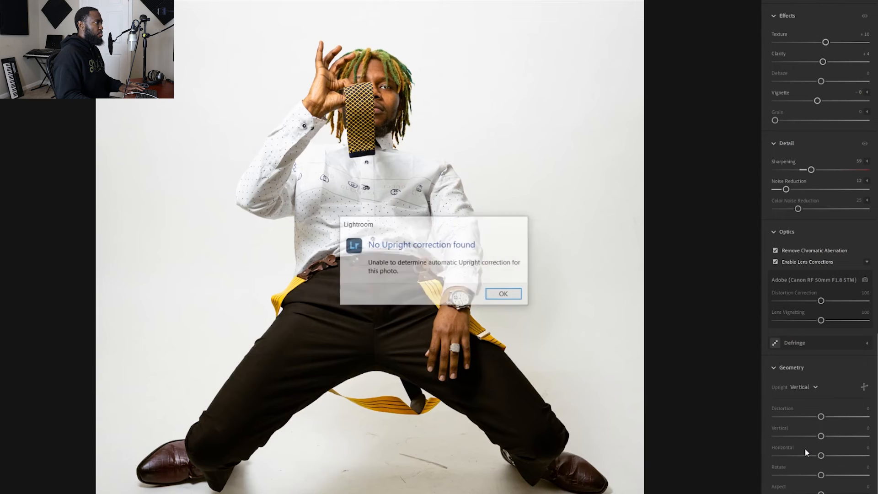
left_click(516, 296)
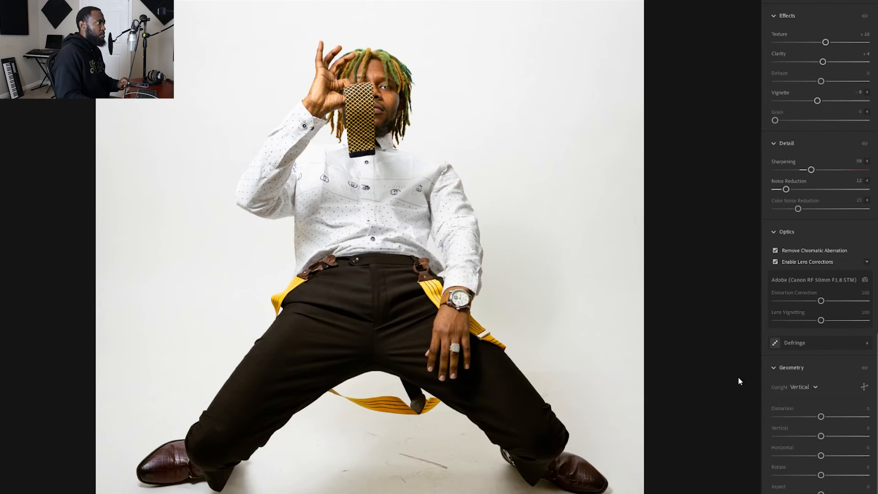
left_click(809, 387)
left_click(808, 399)
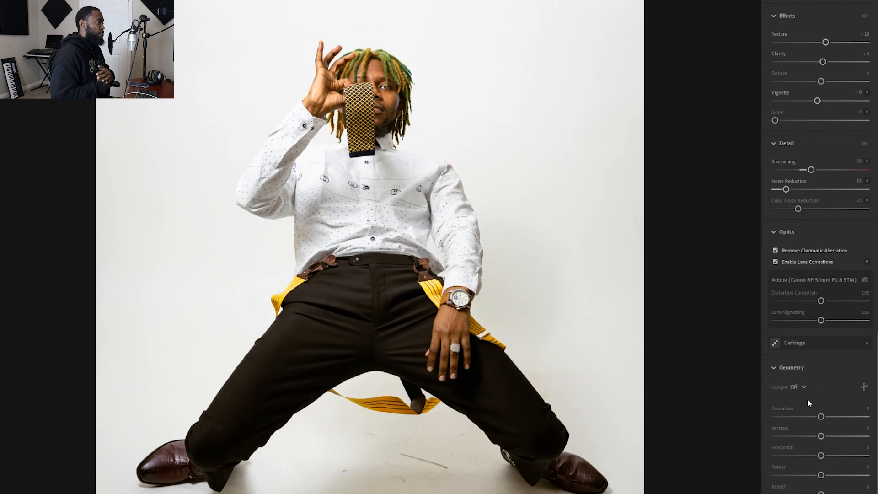
left_click(821, 476)
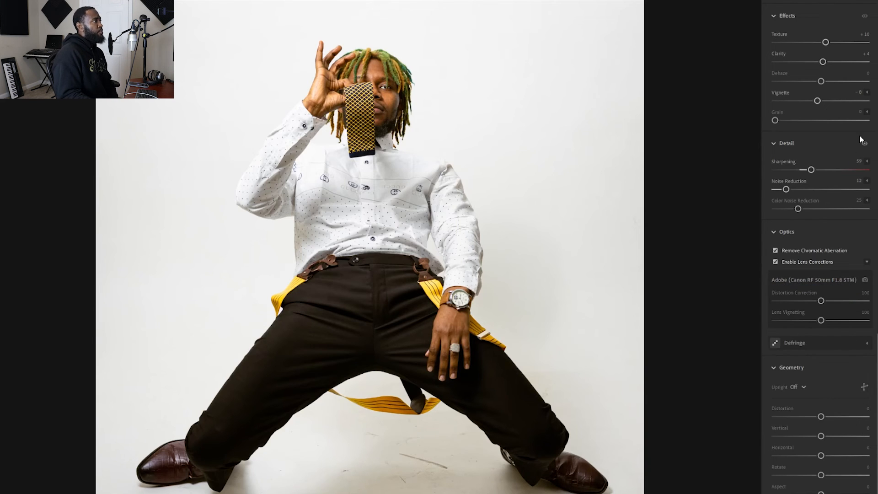
Step: View the Healing Brush settings, and create a Select Subject mask of the man, inverting it and restoring it
key("h")
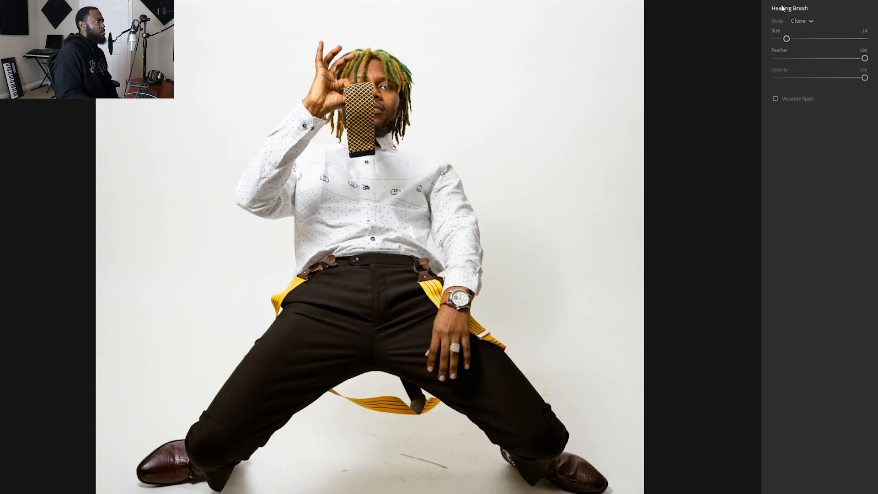
key("shift+w")
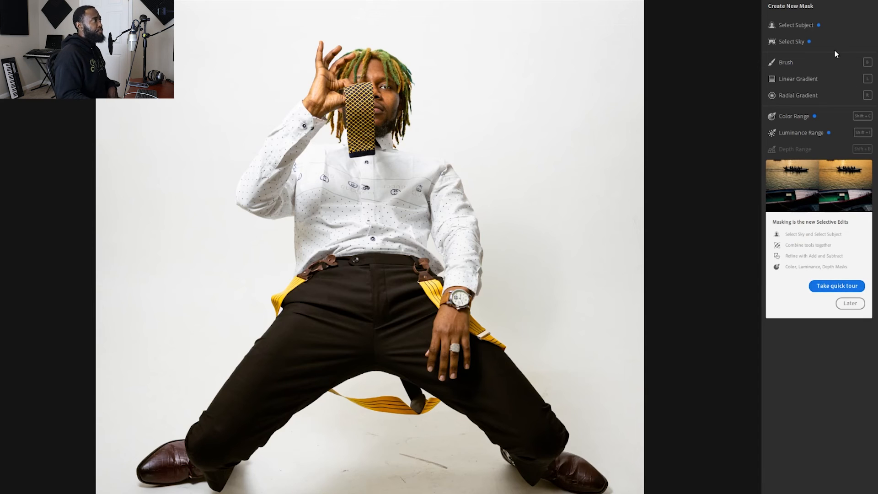
left_click(810, 25)
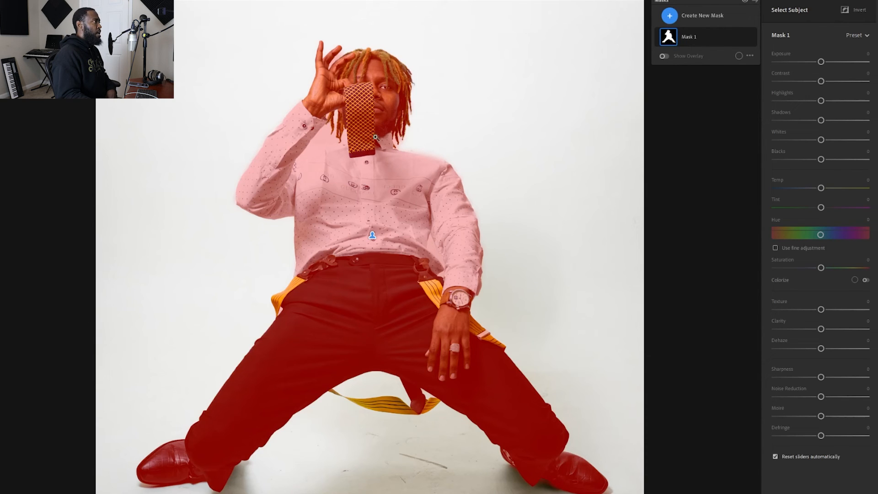
left_click(671, 38)
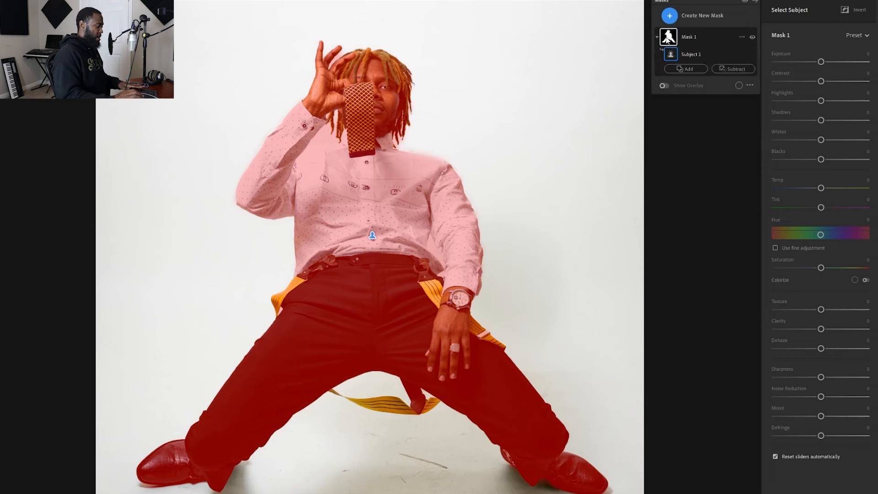
key("apostrophe")
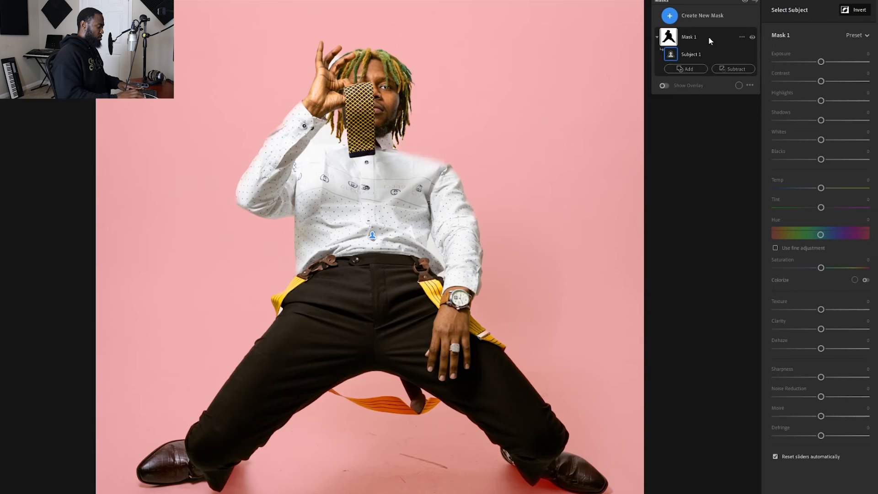
key("apostrophe")
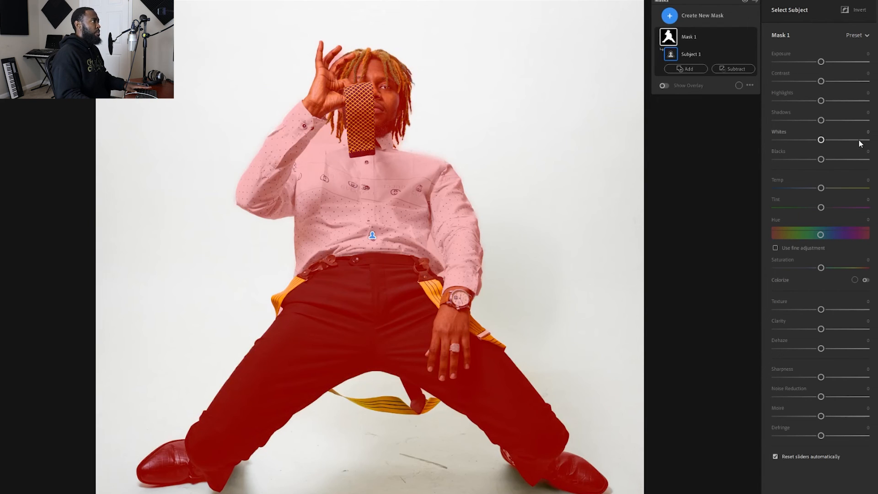
Step: Try Exposure at -0.12, Contrast at -100 and a Shadows adjustment on the subject mask, reverting each change
mouse_move(821, 61)
left_mouse_down()
mouse_move(804, 61)
mouse_move(861, 60)
mouse_move(799, 61)
mouse_move(819, 64)
left_mouse_up()
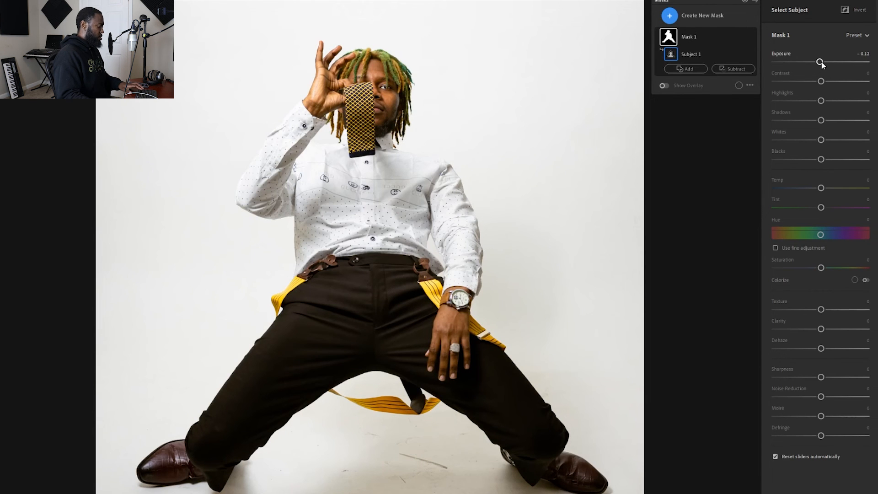
double_click(823, 62)
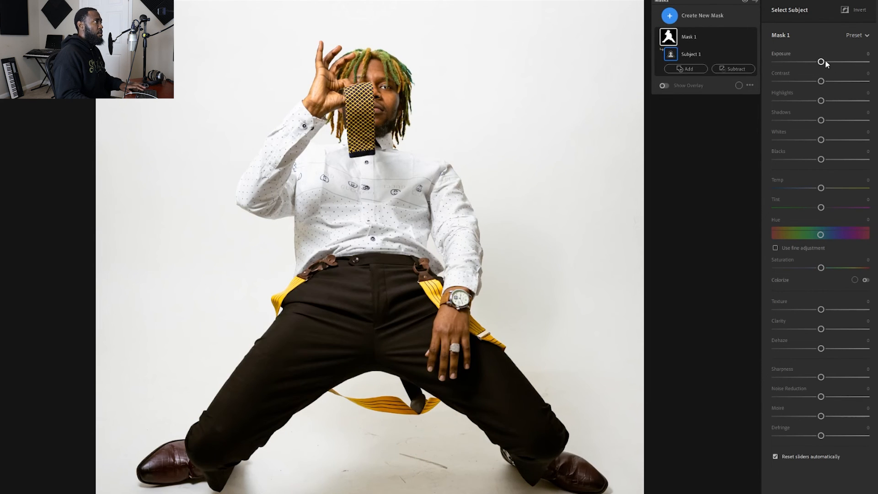
left_click_drag(821, 81, 761, 90)
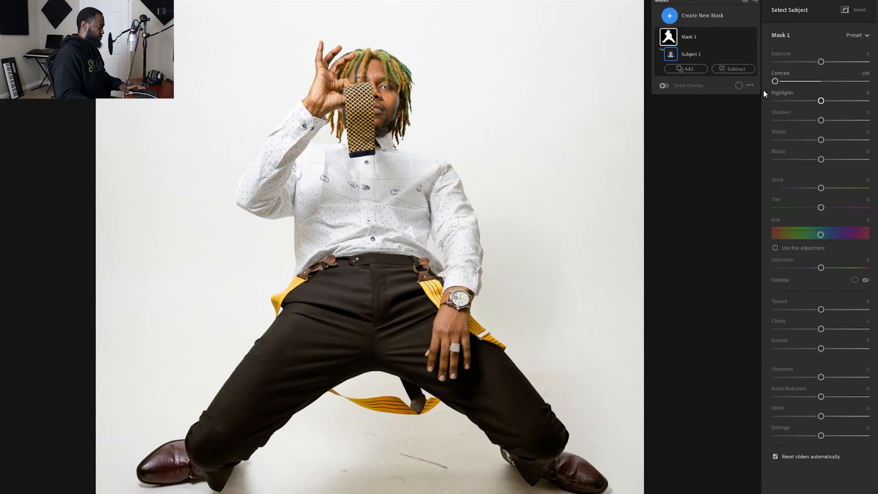
key("ctrl+z")
left_click_drag(822, 120, 842, 139)
key("ctrl+z")
key("ctrl+z")
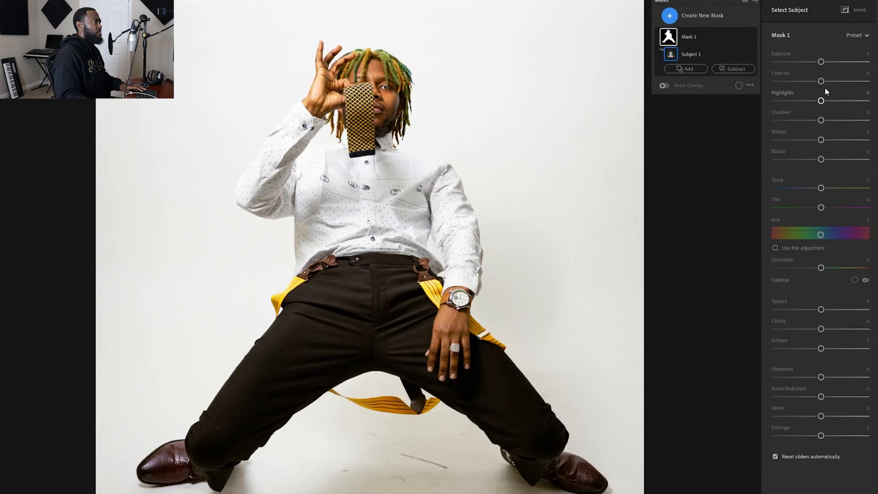
Step: Lower the subject mask's Highlights to -15, checking the face up close, and try Shadows at +8 before resetting it to 0
mouse_move(824, 102)
left_mouse_down()
mouse_move(802, 102)
mouse_move(823, 103)
mouse_move(813, 102)
left_mouse_up()
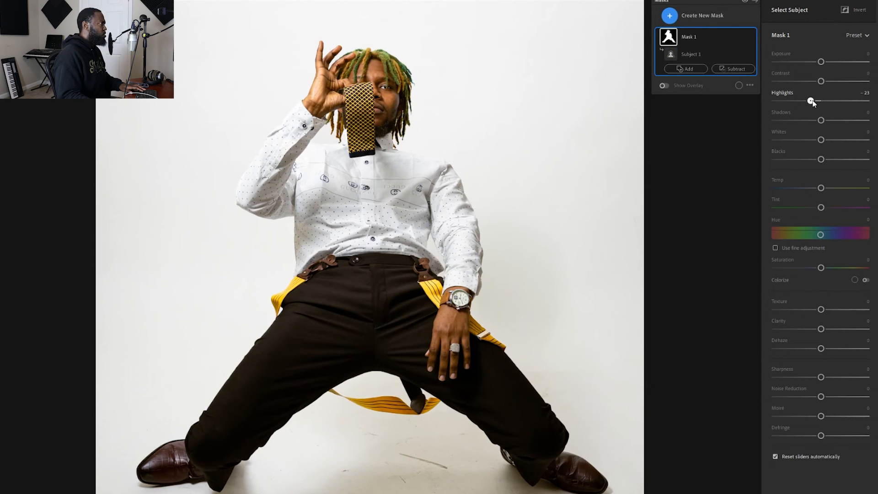
left_click(389, 100)
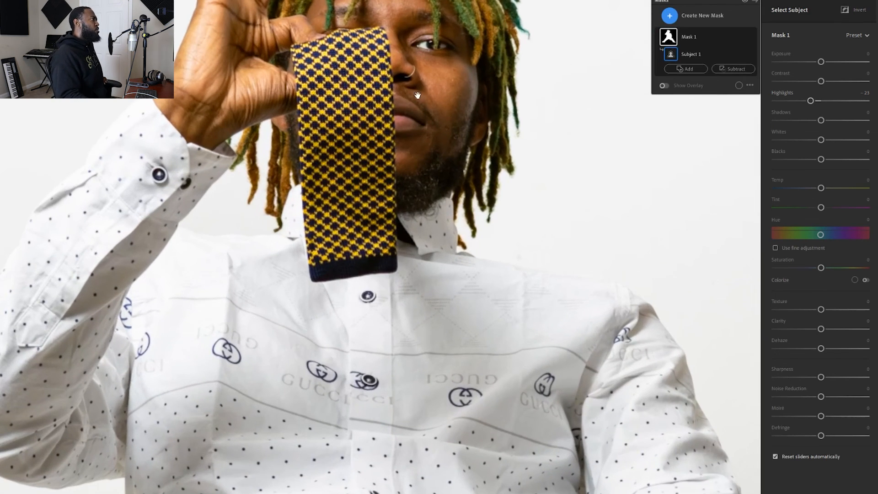
left_click_drag(413, 100, 398, 232)
left_click(401, 192)
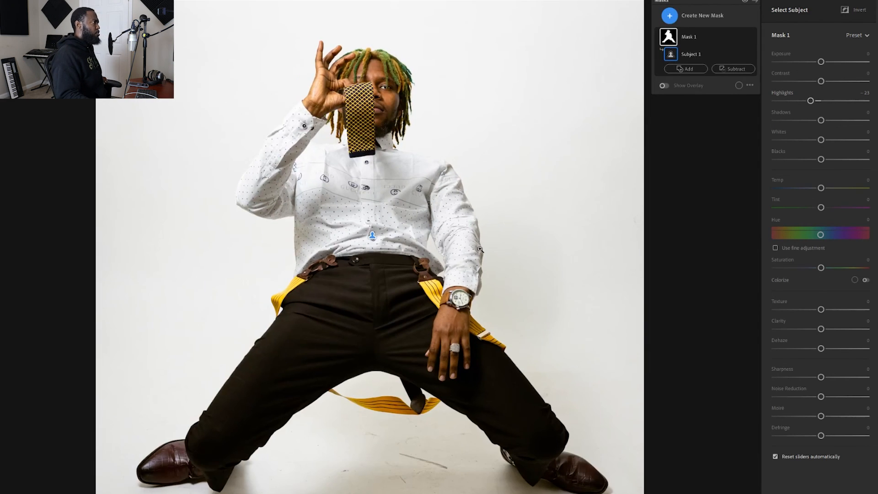
left_click(811, 101)
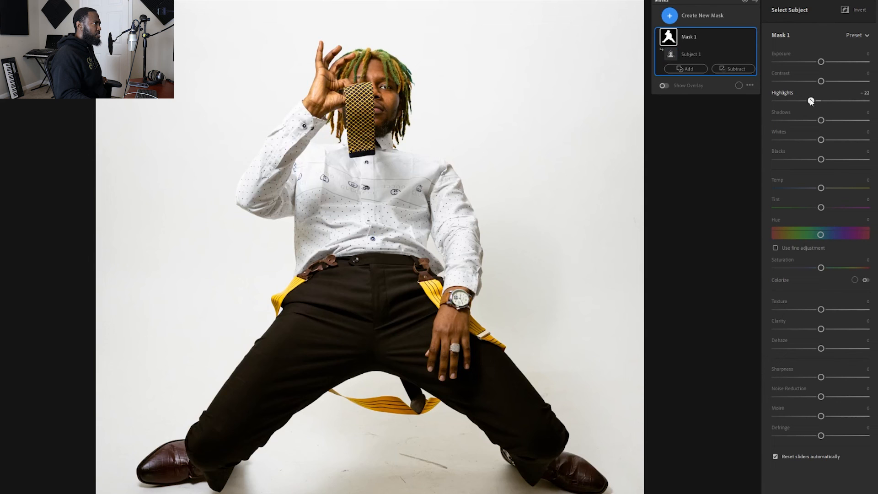
left_click_drag(812, 101, 825, 120)
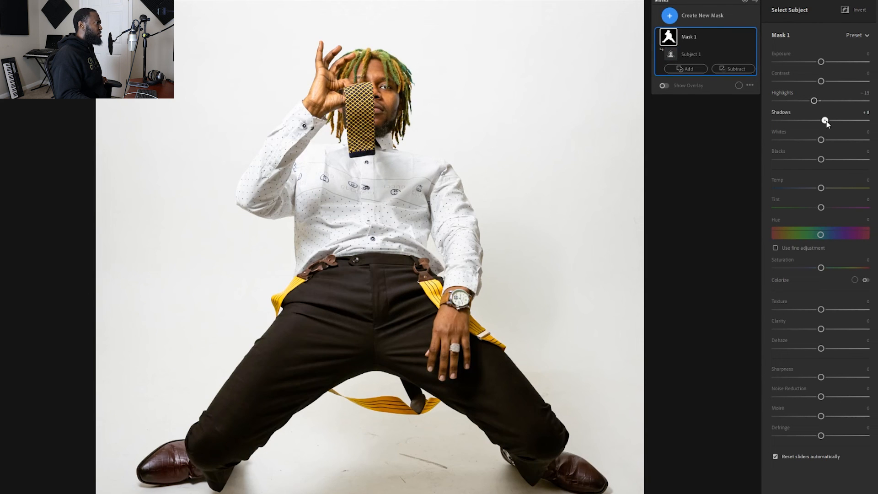
double_click(825, 120)
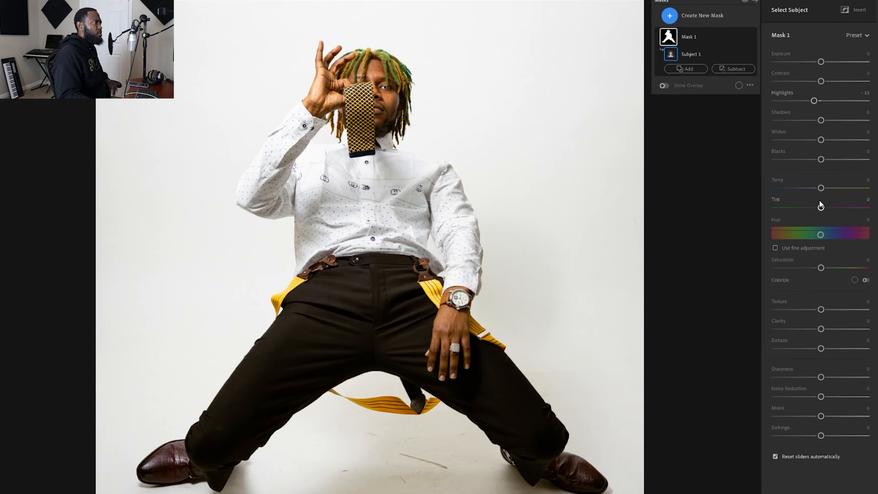
Step: Try Temp at +19 on the subject mask, undo it, and return to the photo's global Light and Color adjustments
mouse_move(823, 188)
left_mouse_down()
mouse_move(806, 188)
mouse_move(829, 188)
left_mouse_up()
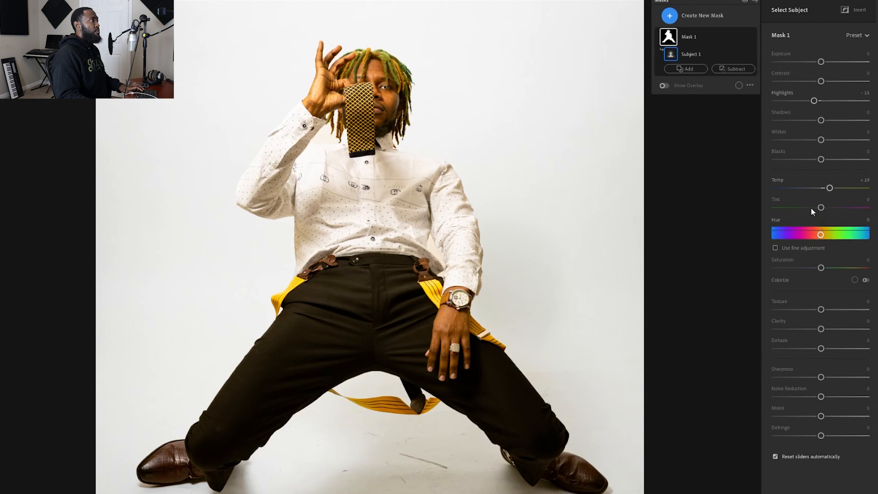
key("ctrl+z")
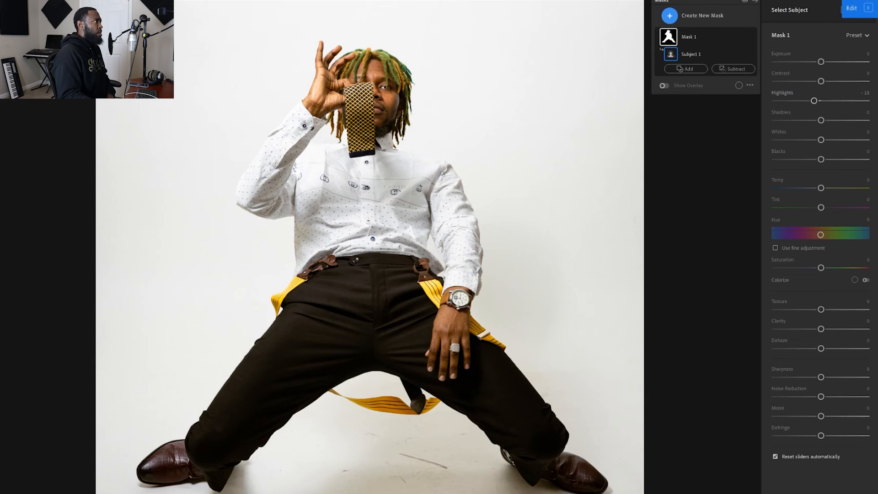
left_click(852, 8)
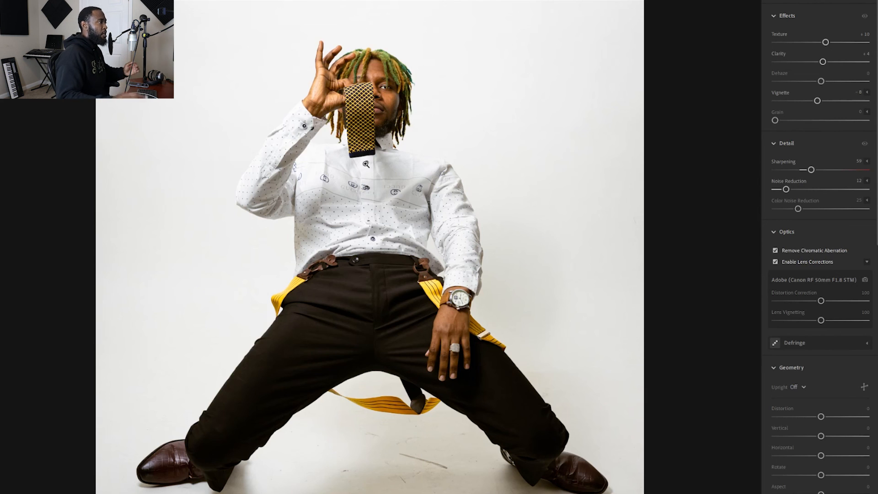
scroll(788, 119, "up", 15)
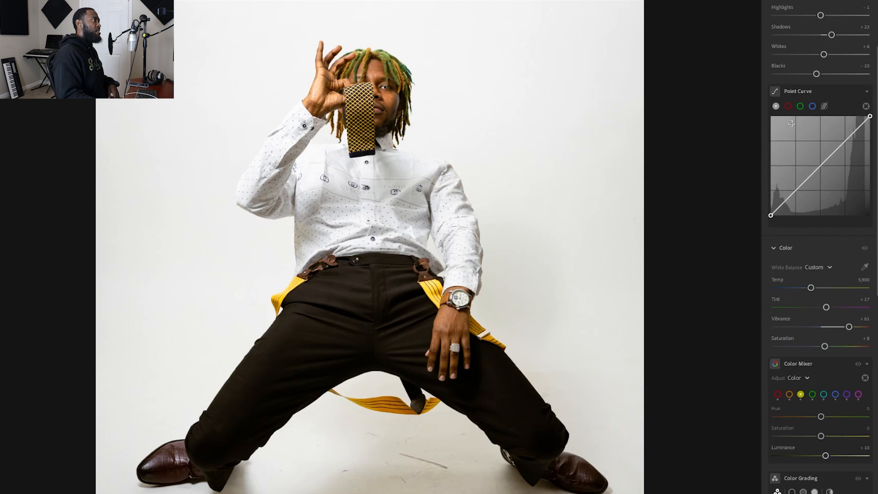